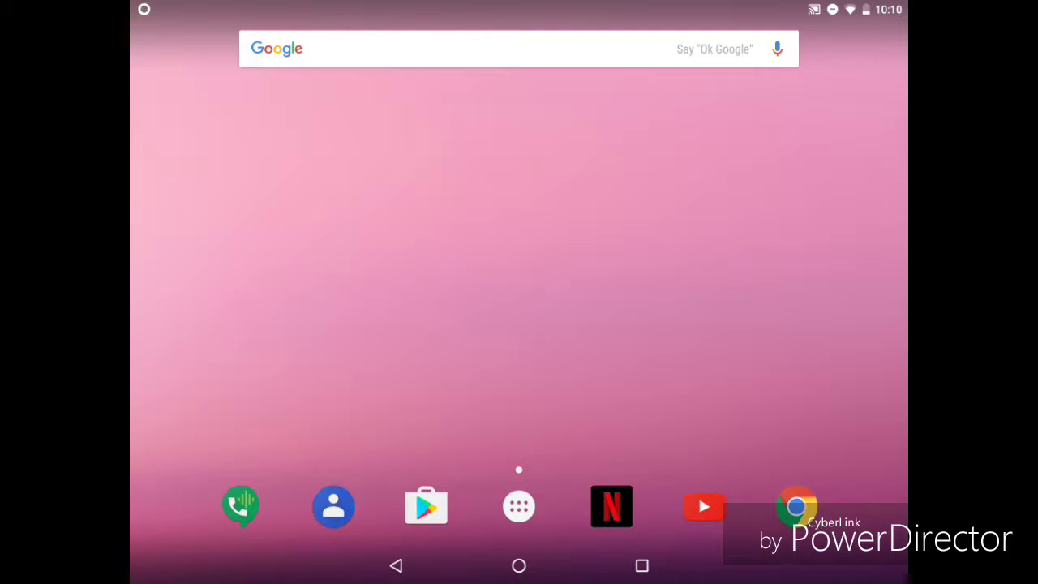
Step: Launch PowerDirector from the Android app drawer
{"action": "left_click", "coordinate": [519, 506]}
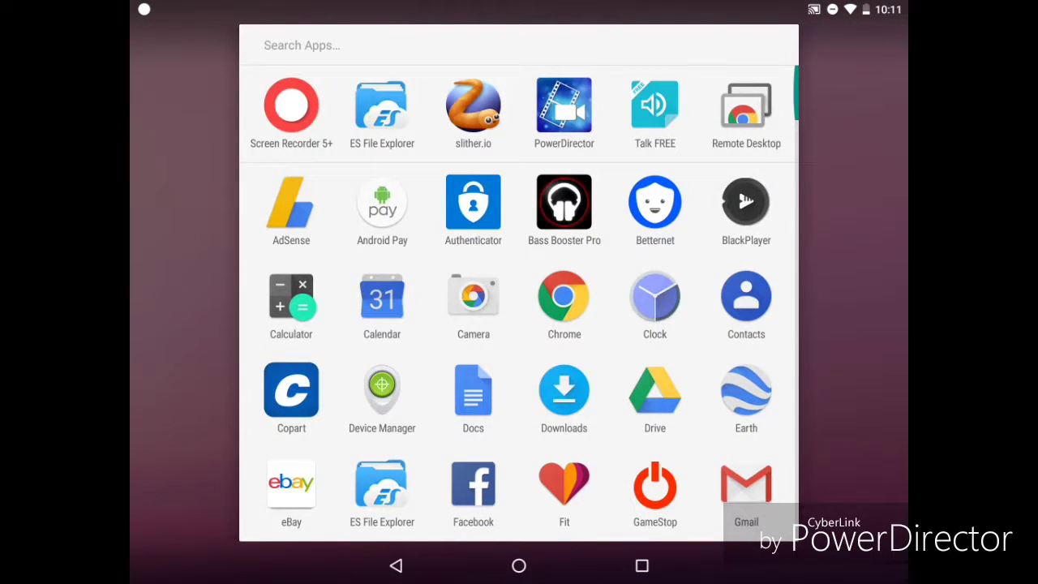
{"action": "left_click", "coordinate": [563, 106]}
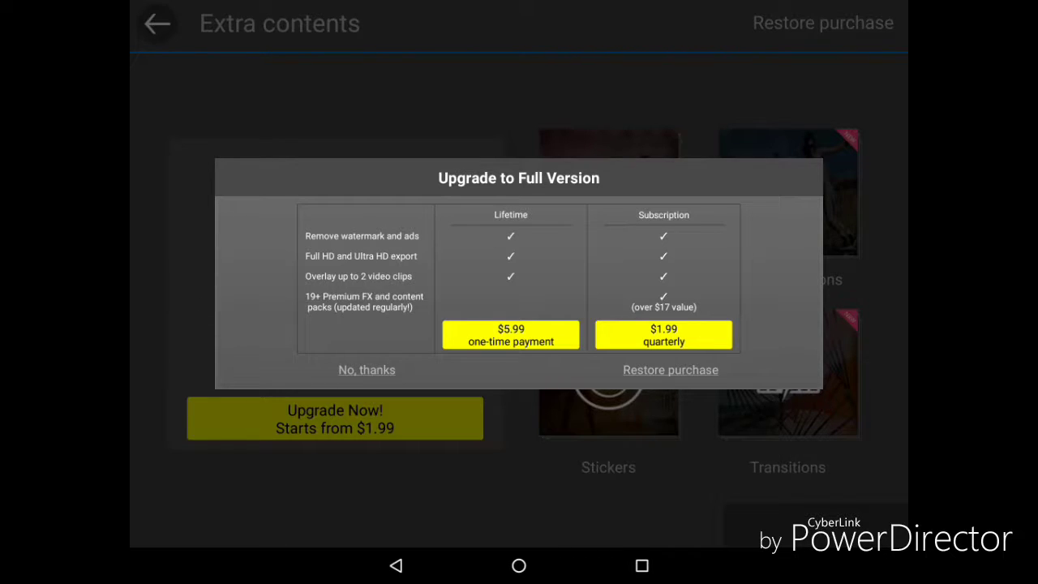
Step: Dismiss the upgrade offer and Extra contents page, then start a new project
{"action": "key", "text": "Escape"}
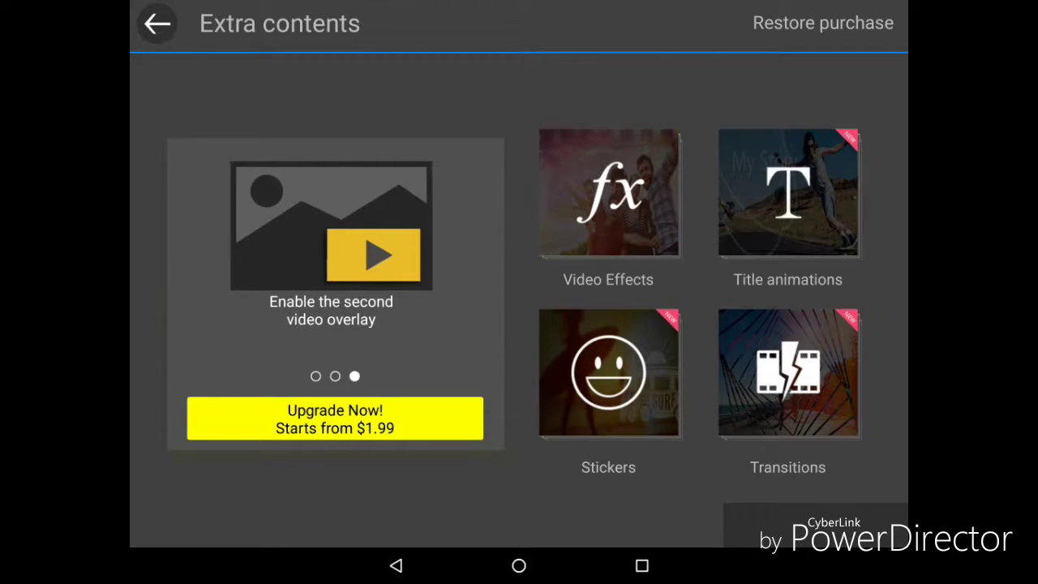
{"action": "key", "text": "Escape"}
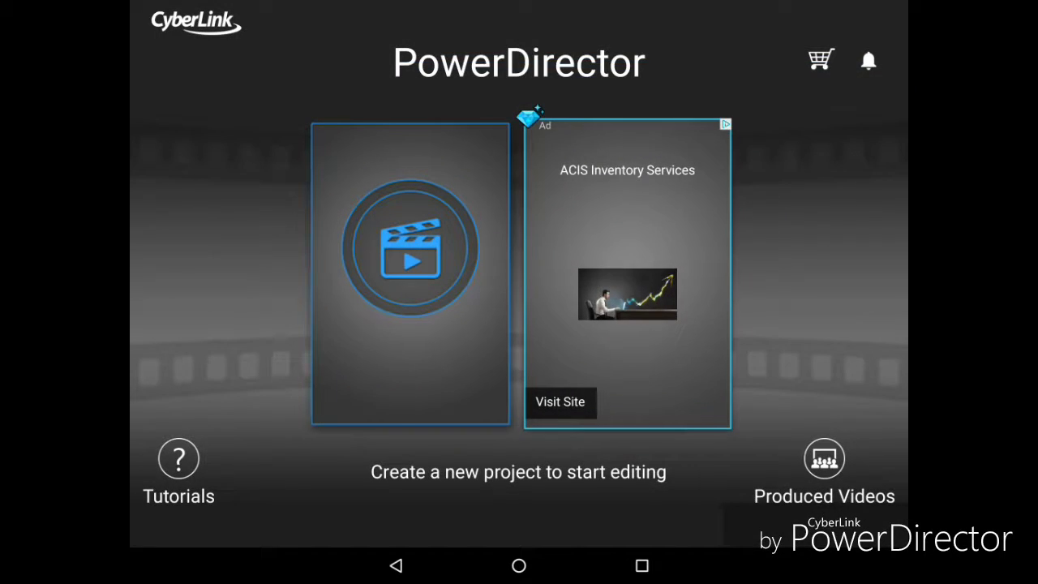
{"action": "left_click", "coordinate": [410, 247]}
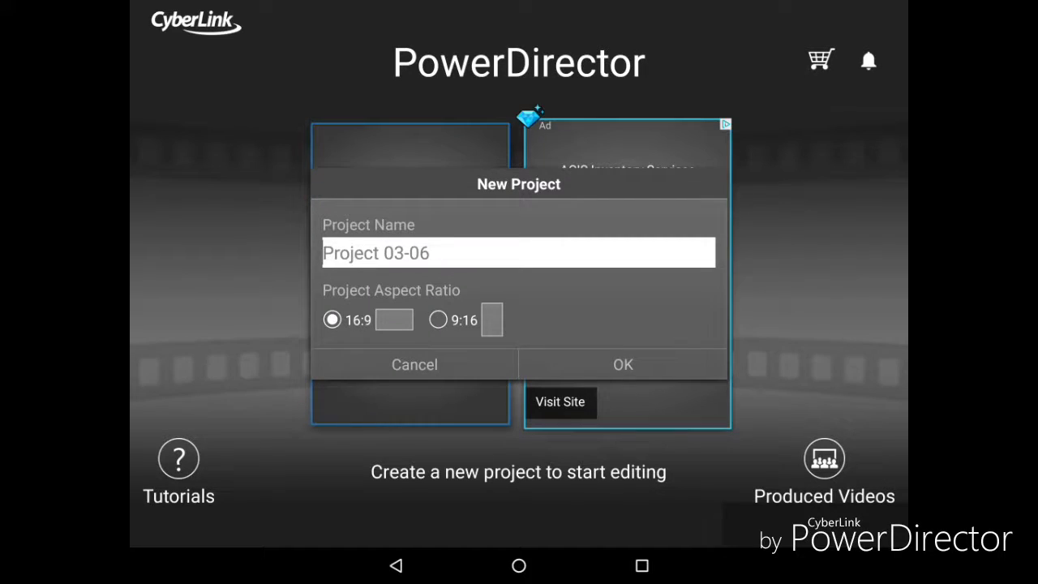
Step: Paste the video title as the project name, replacing 'Top 4' with '#1', and create the project
{"action": "left_click", "coordinate": [325, 253]}
{"action": "left_click", "coordinate": [344, 215]}
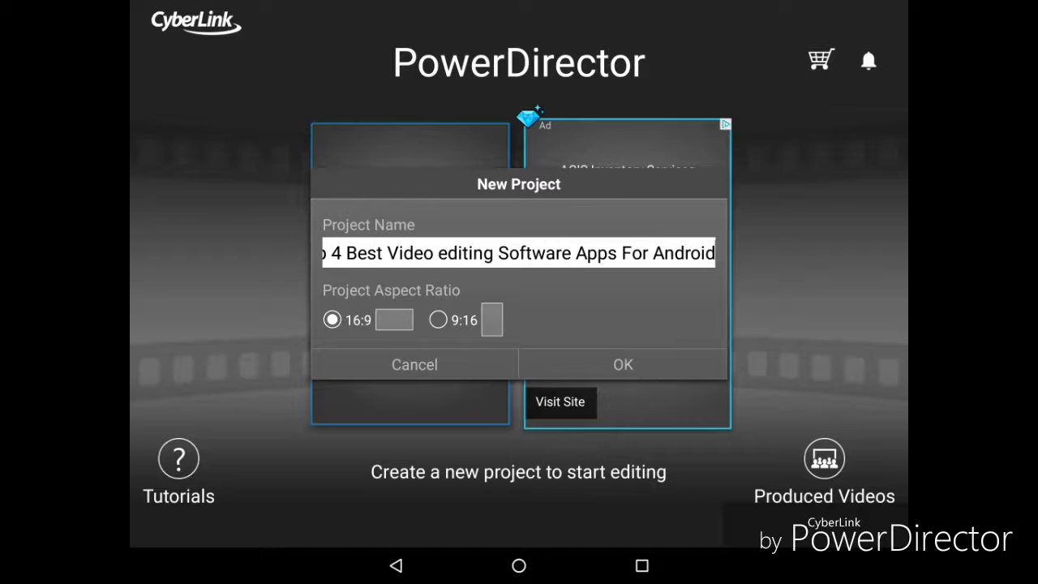
{"action": "left_click", "coordinate": [380, 253]}
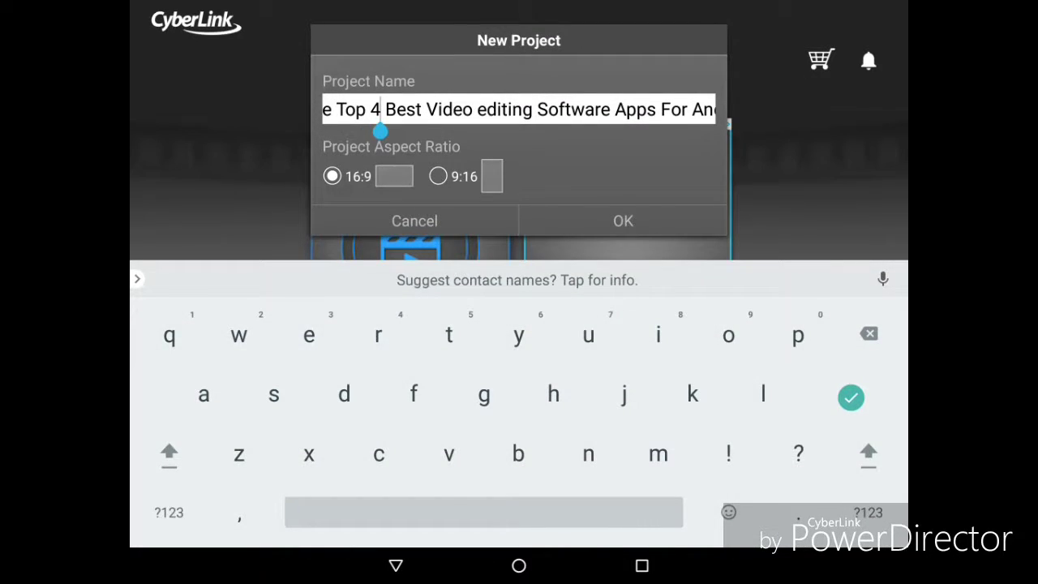
{"action": "mouse_move", "coordinate": [381, 130]}
{"action": "left_mouse_down"}
{"action": "mouse_move", "coordinate": [396, 130]}
{"action": "mouse_move", "coordinate": [384, 131]}
{"action": "left_mouse_up"}
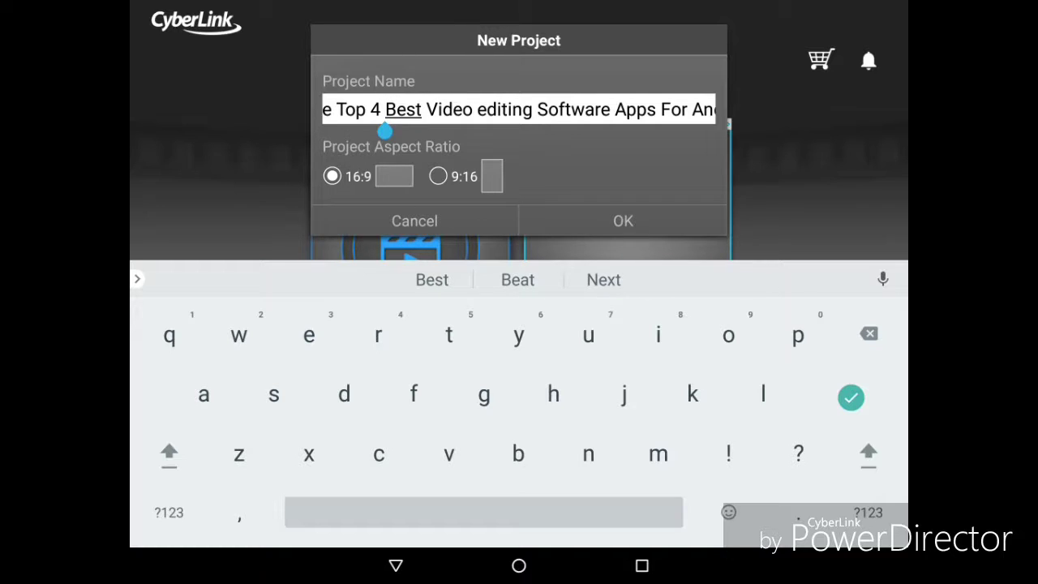
{"action": "left_click", "coordinate": [868, 333]}
{"action": "key", "text": "BackSpace"}
{"action": "key", "text": "BackSpace"}
{"action": "key", "text": "BackSpace"}
{"action": "key", "text": "BackSpace"}
{"action": "key", "text": "BackSpace"}
{"action": "key", "text": "BackSpace"}
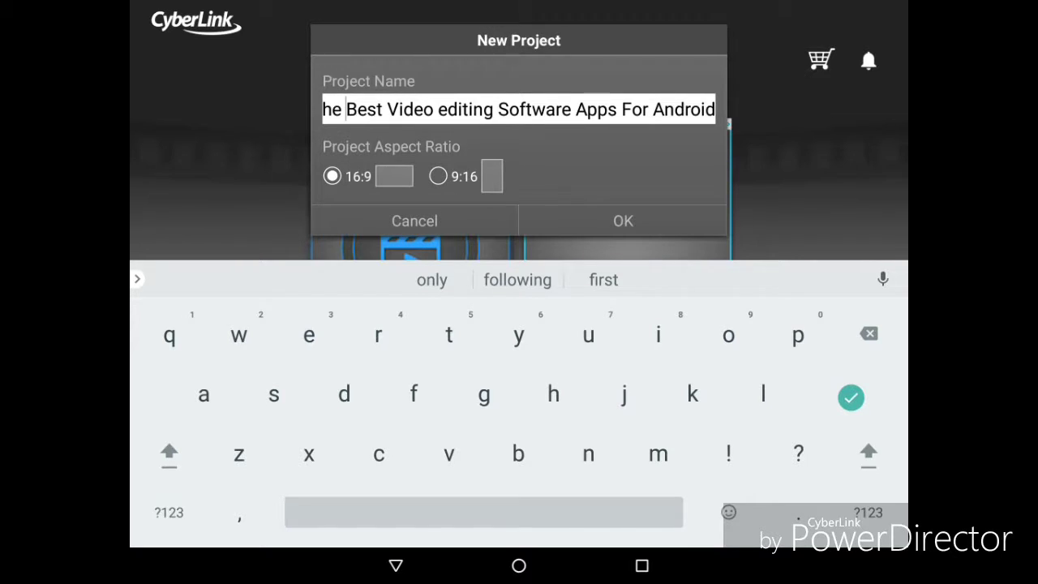
{"action": "left_click", "coordinate": [169, 512]}
{"action": "type", "text": "#1"}
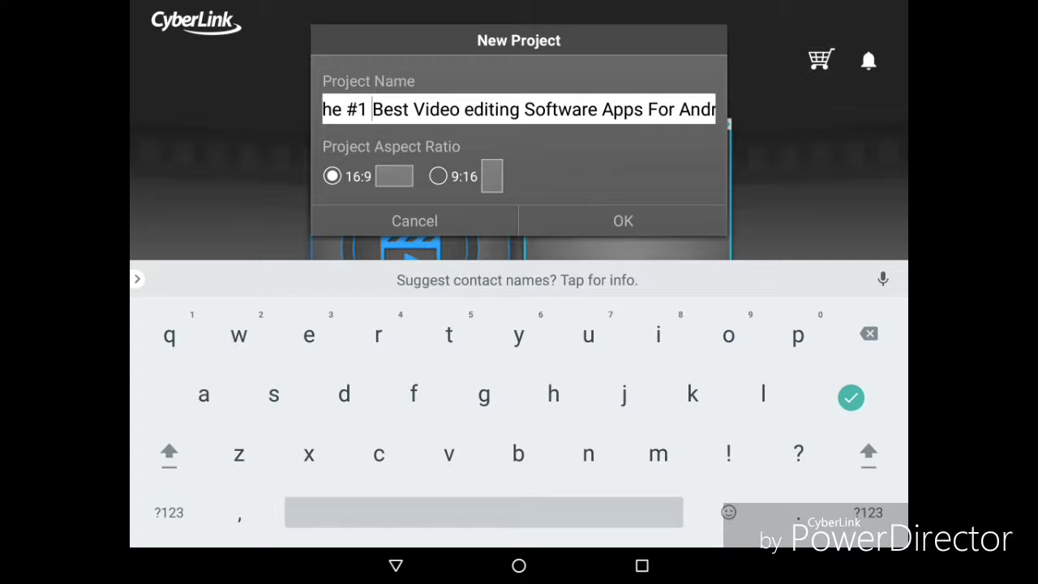
{"action": "left_click", "coordinate": [623, 221]}
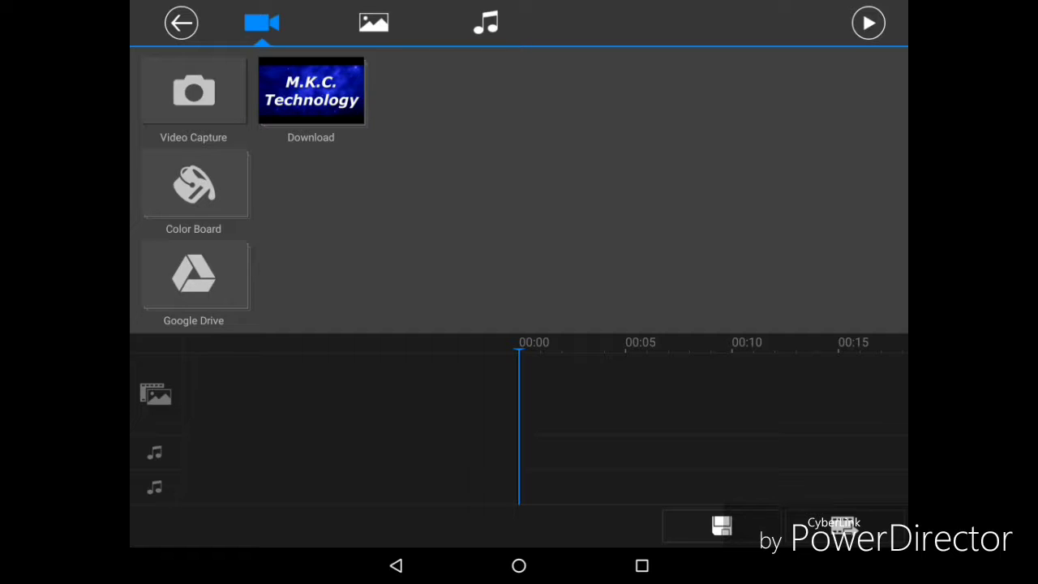
Step: Add the M.K.C. Technology intro, screenrecorder gameplay and Outro 2.mp4 clips to the timeline in order
{"action": "left_click", "coordinate": [310, 90]}
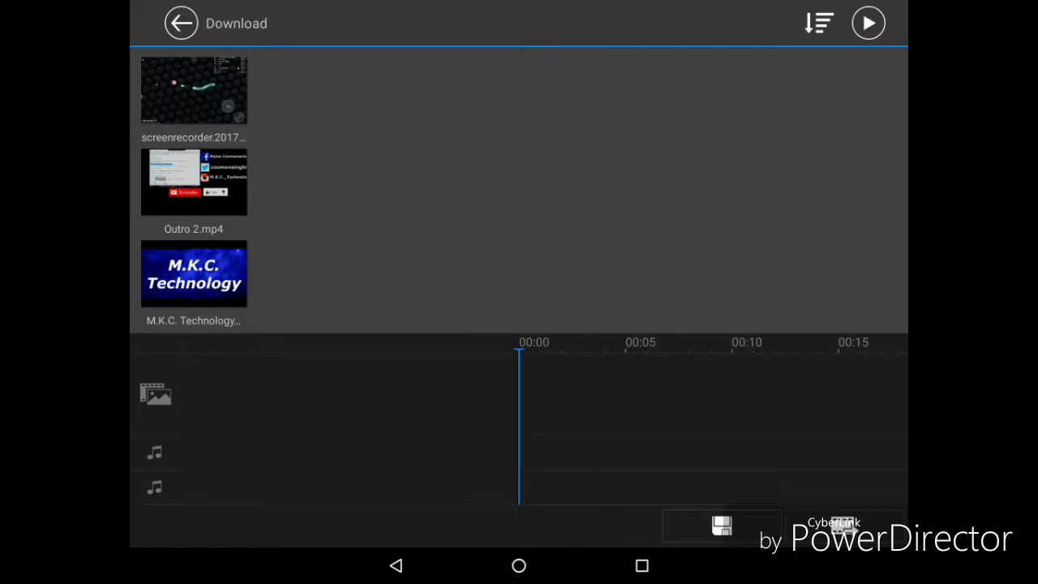
{"action": "left_click", "coordinate": [193, 274]}
{"action": "left_click_drag", "start_coordinate": [194, 274], "coordinate": [535, 389]}
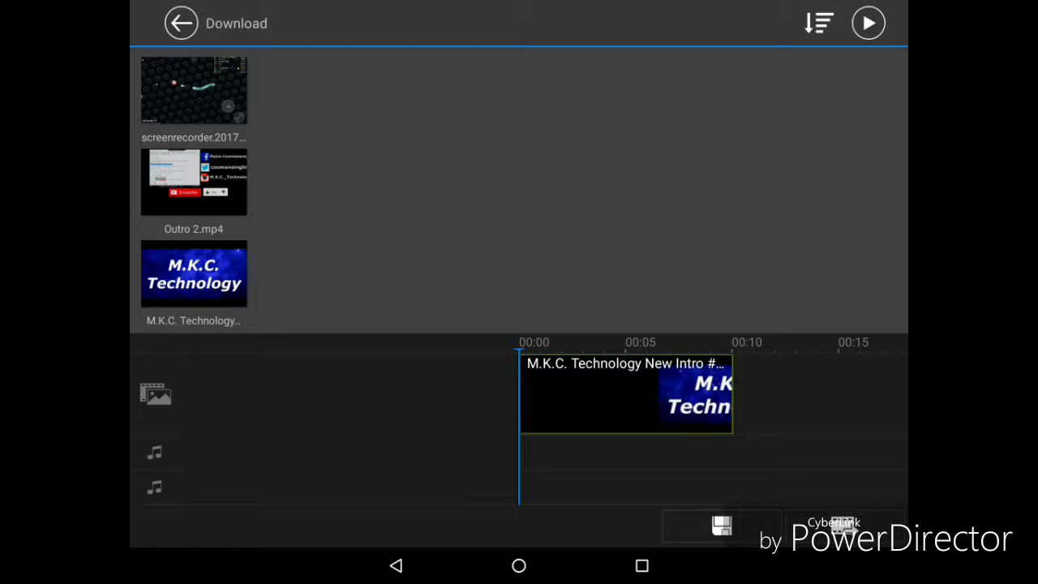
{"action": "left_click", "coordinate": [194, 91]}
{"action": "left_click_drag", "start_coordinate": [193, 90], "coordinate": [518, 415]}
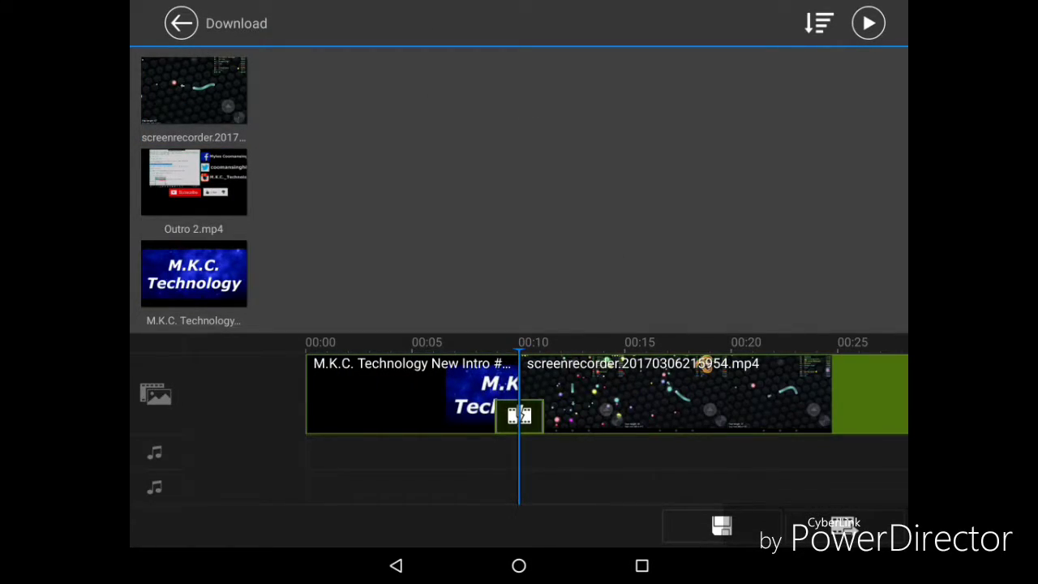
{"action": "left_click_drag", "start_coordinate": [194, 183], "coordinate": [519, 389]}
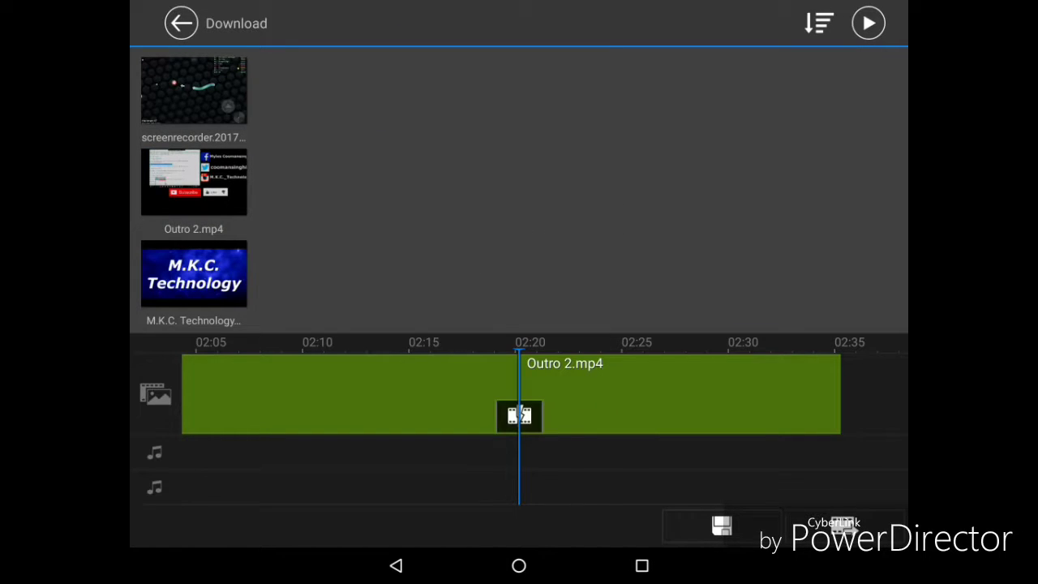
Step: Scroll back and forth along the timeline to review the three placed clips
{"action": "scroll", "coordinate": [519, 393], "scroll_direction": "left", "scroll_amount": 10}
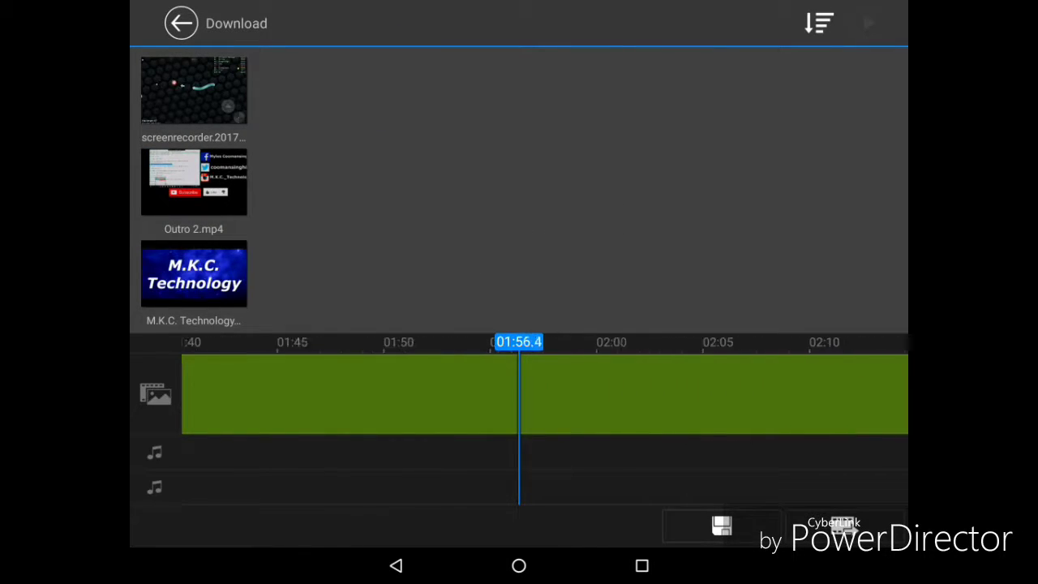
{"action": "scroll", "coordinate": [519, 393], "scroll_direction": "left", "scroll_amount": 10}
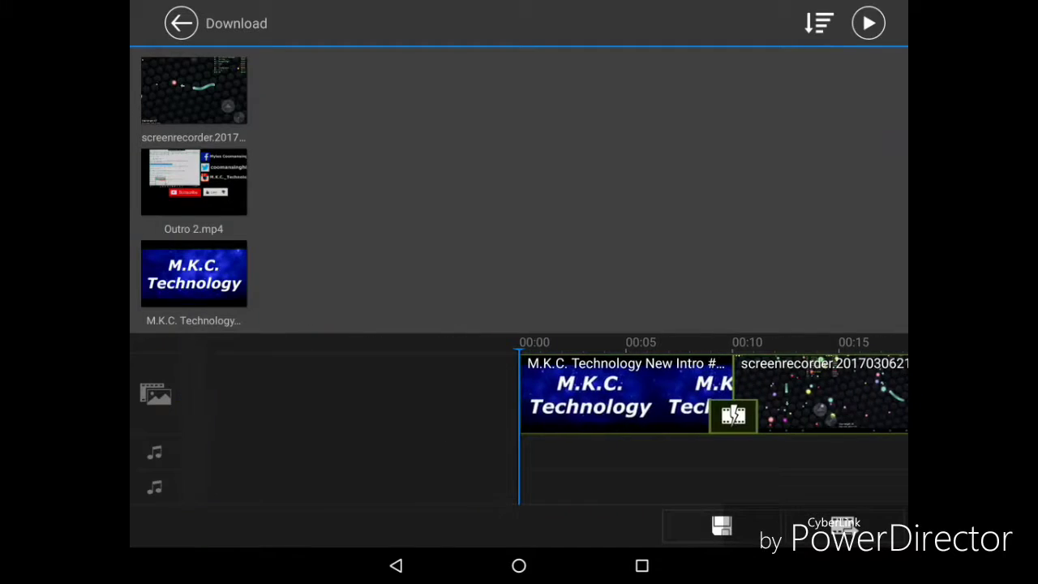
{"action": "scroll", "coordinate": [713, 393], "scroll_direction": "right", "scroll_amount": 3}
{"action": "scroll", "coordinate": [713, 393], "scroll_direction": "left", "scroll_amount": 3}
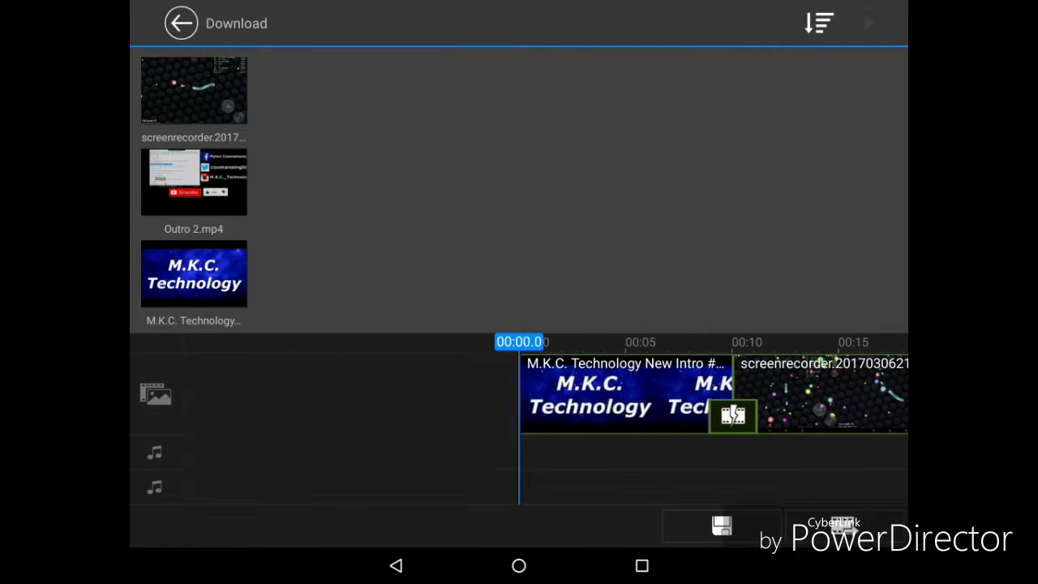
{"action": "scroll", "coordinate": [714, 393], "scroll_direction": "right", "scroll_amount": 10}
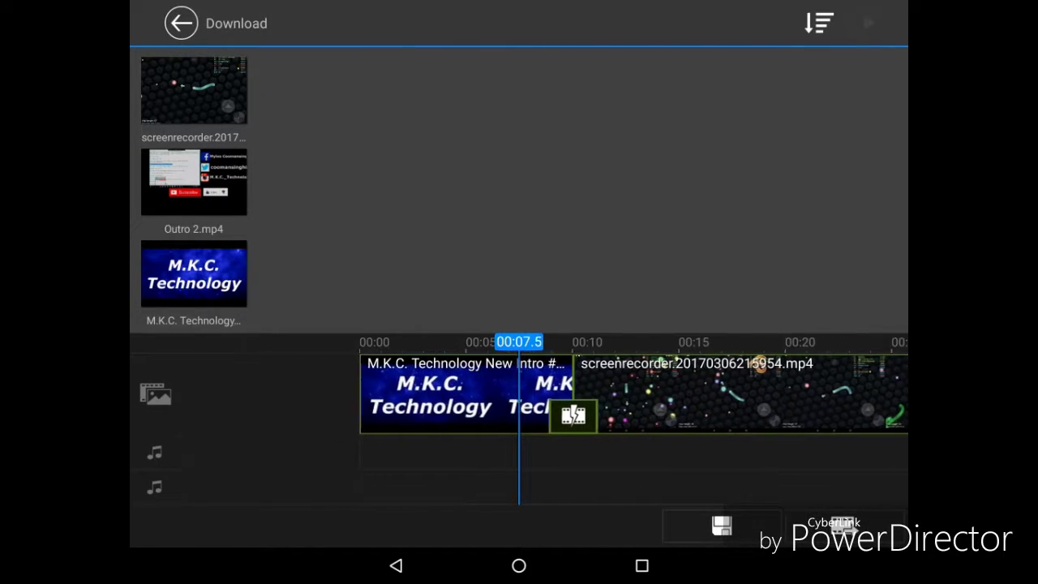
{"action": "scroll", "coordinate": [713, 393], "scroll_direction": "right", "scroll_amount": 10}
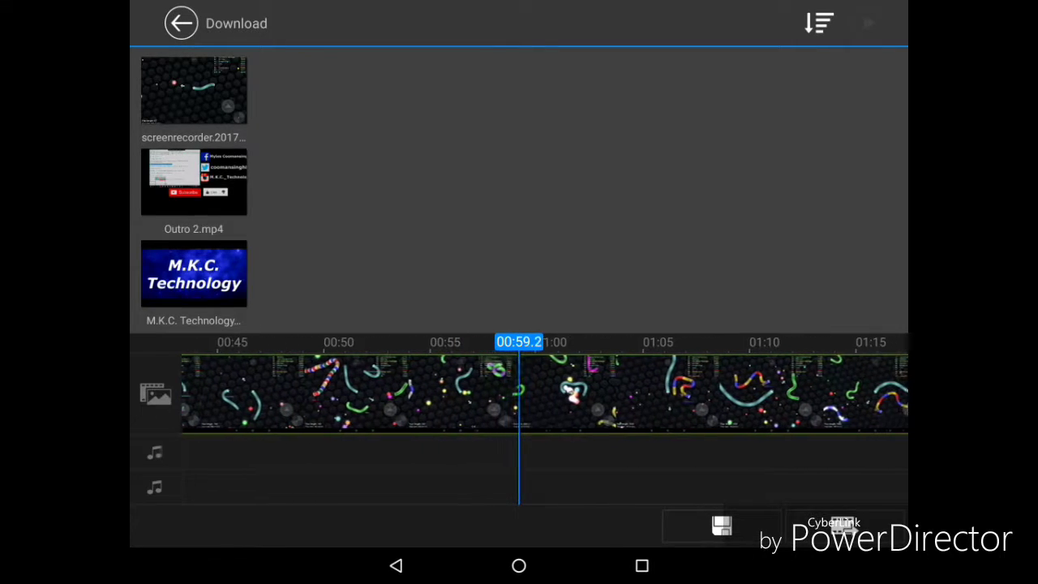
{"action": "scroll", "coordinate": [713, 393], "scroll_direction": "left", "scroll_amount": 15}
{"action": "scroll", "coordinate": [714, 393], "scroll_direction": "right", "scroll_amount": 8}
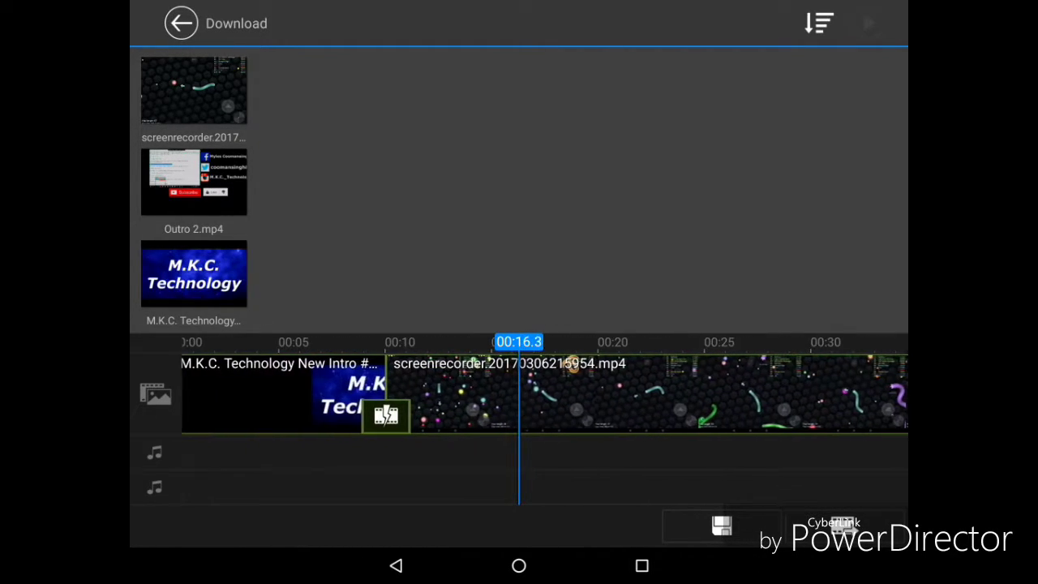
{"action": "scroll", "coordinate": [713, 393], "scroll_direction": "right", "scroll_amount": 5}
Step: Move the playhead to about 02:08, where the gameplay clip meets the outro
{"action": "left_click", "coordinate": [714, 394]}
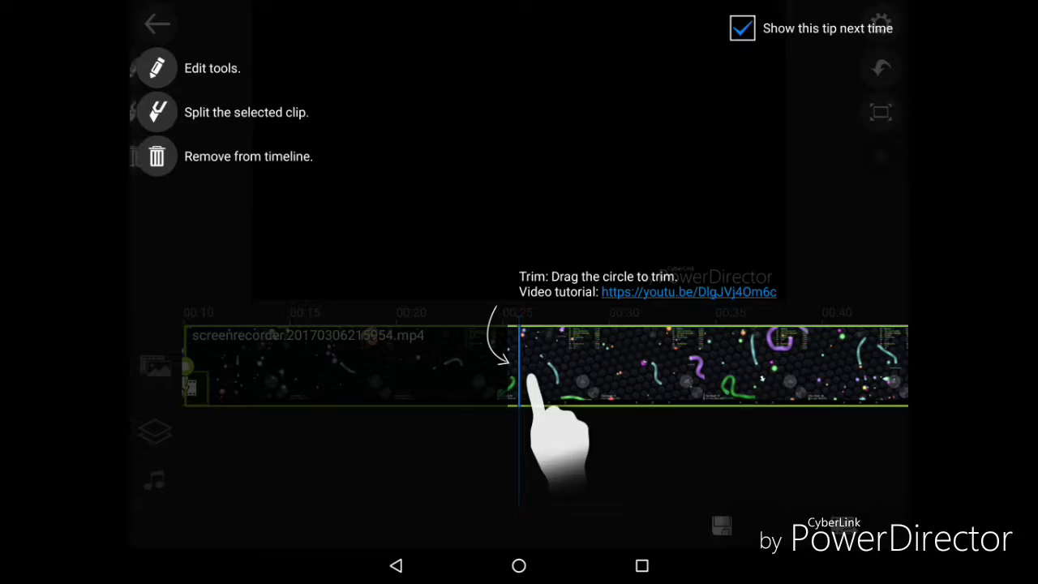
{"action": "left_click", "coordinate": [519, 244]}
{"action": "scroll", "coordinate": [543, 365], "scroll_direction": "left", "scroll_amount": 2}
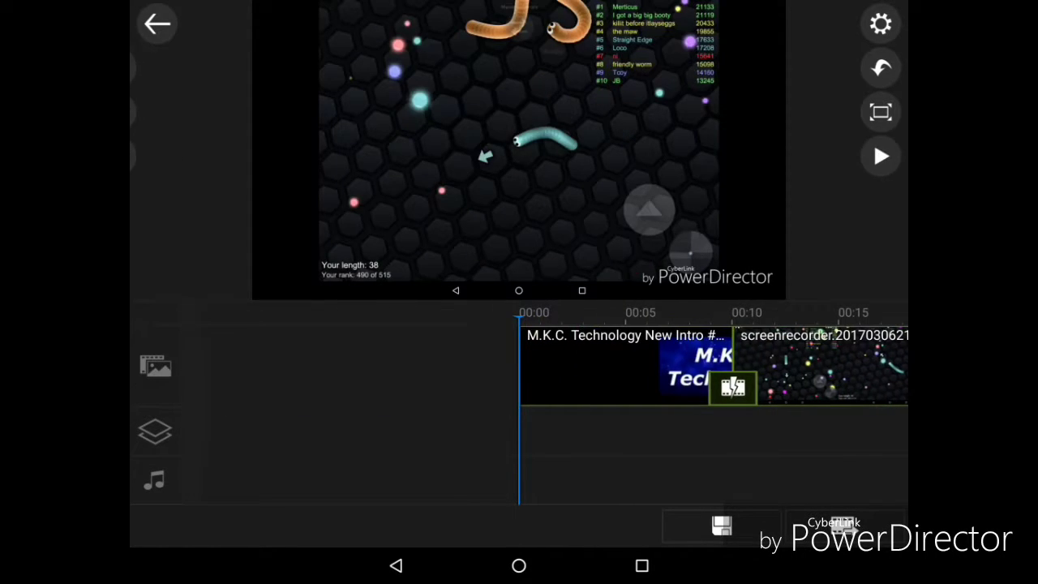
{"action": "left_click_drag", "start_coordinate": [730, 365], "coordinate": [324, 365]}
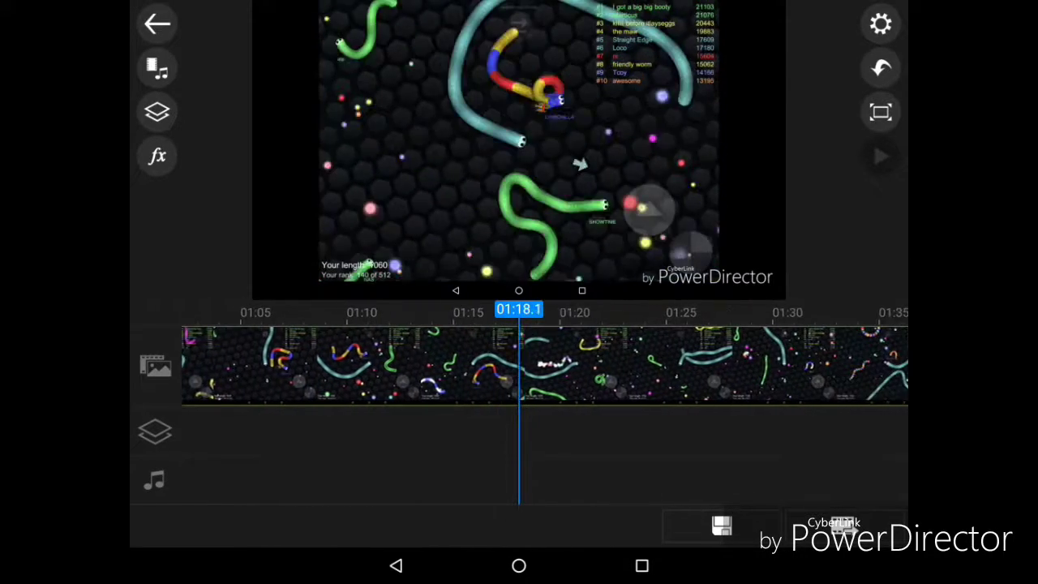
{"action": "left_click_drag", "start_coordinate": [689, 365], "coordinate": [324, 365]}
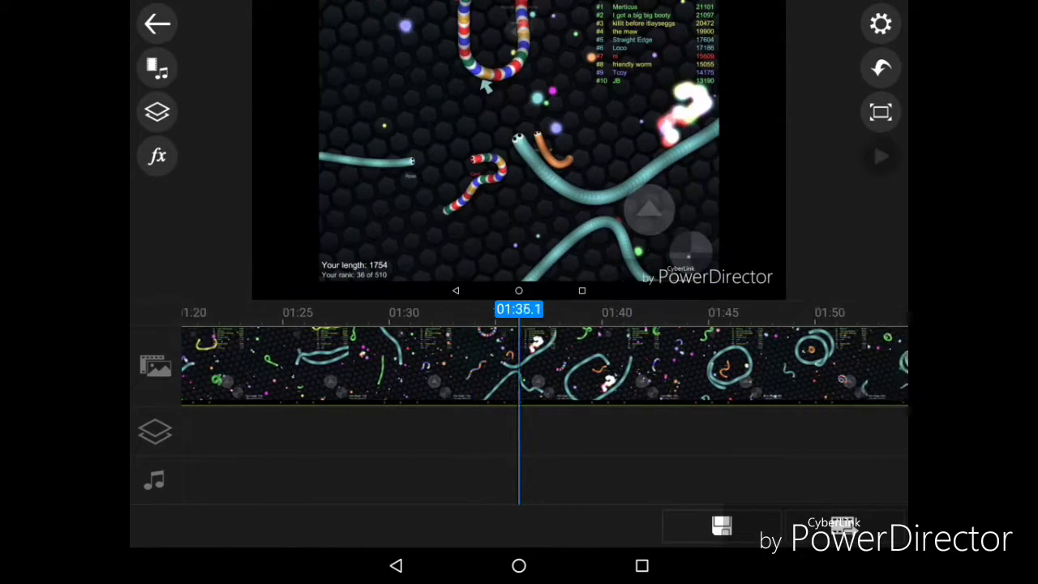
{"action": "left_click_drag", "start_coordinate": [689, 365], "coordinate": [324, 365]}
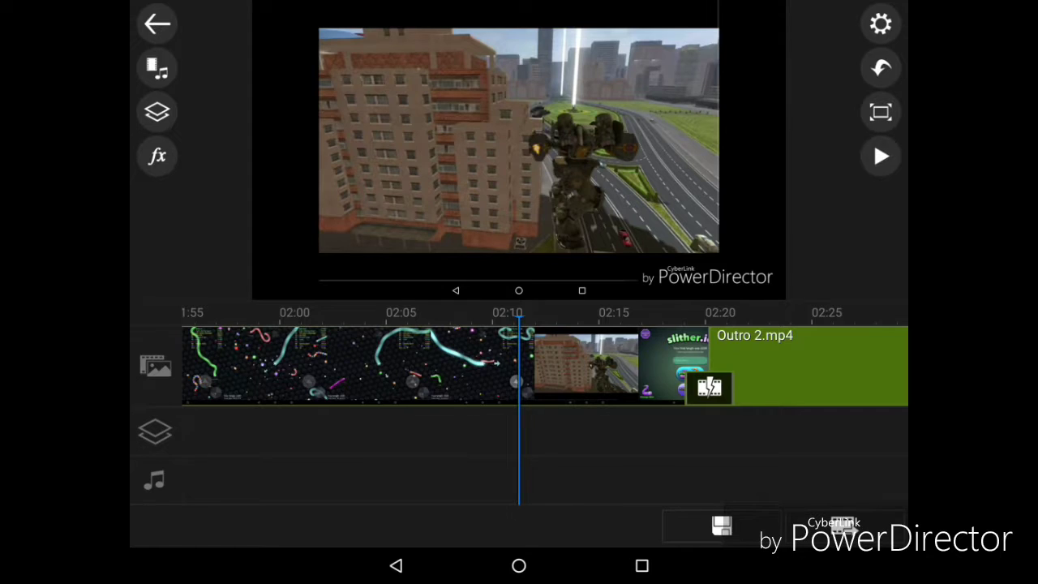
{"action": "left_click_drag", "start_coordinate": [503, 365], "coordinate": [527, 365]}
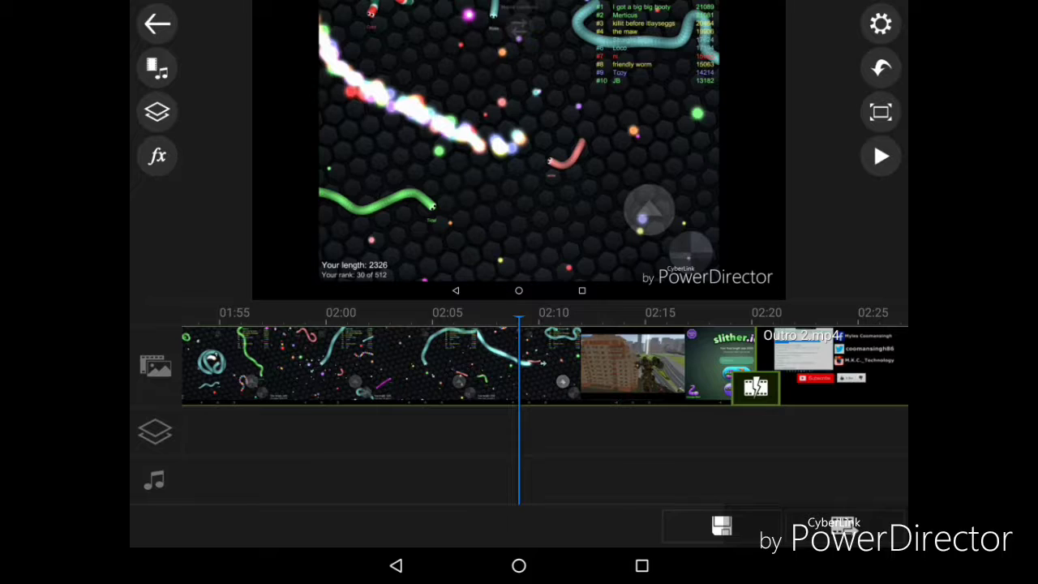
Step: Split the gameplay clip at 02:08, delete its tail piece, and open the Produce screen
{"action": "left_click", "coordinate": [349, 365]}
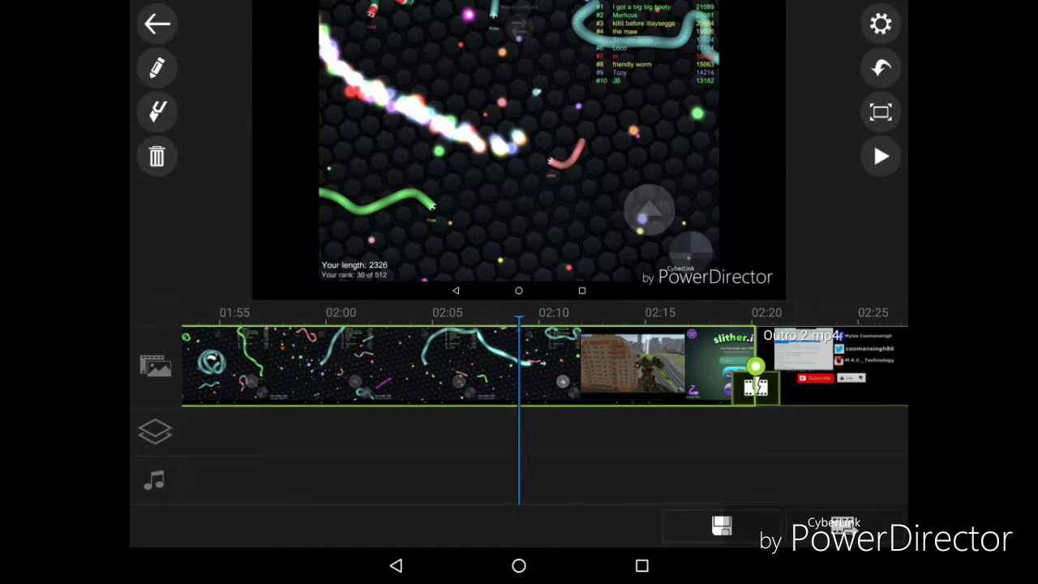
{"action": "left_click", "coordinate": [156, 67]}
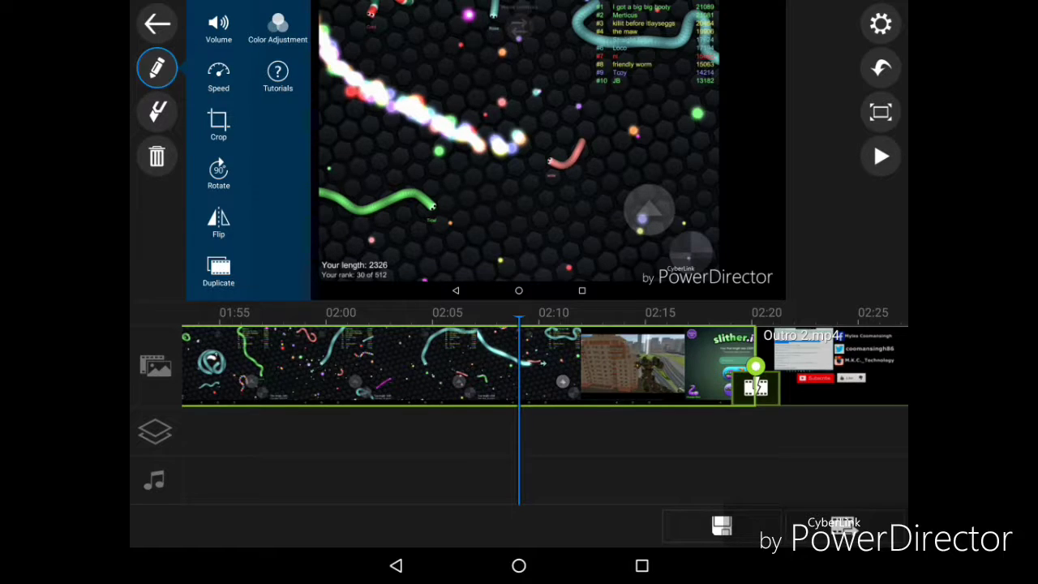
{"action": "left_click", "coordinate": [218, 271]}
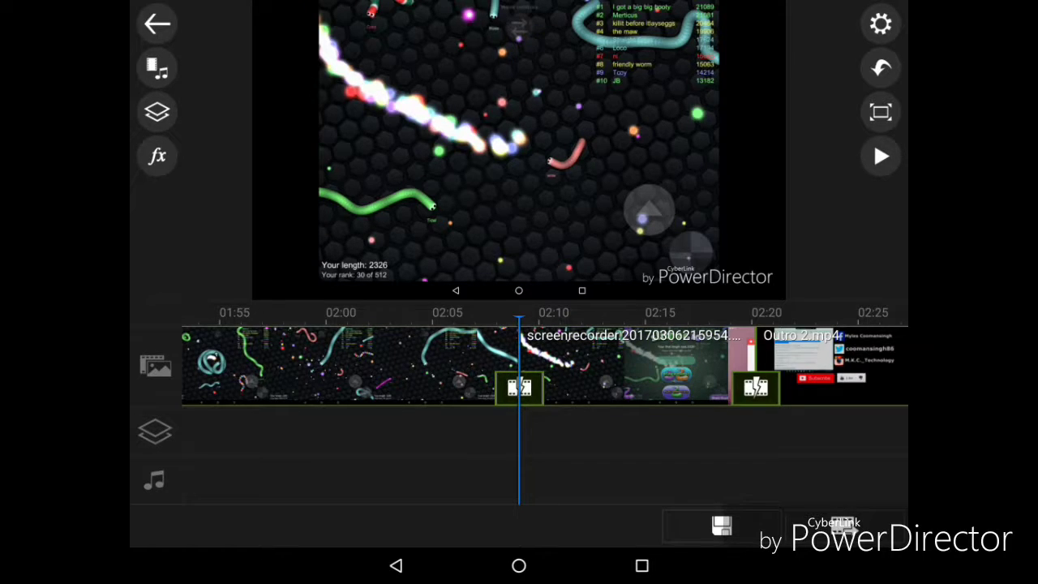
{"action": "left_click", "coordinate": [616, 365]}
{"action": "left_click", "coordinate": [158, 156]}
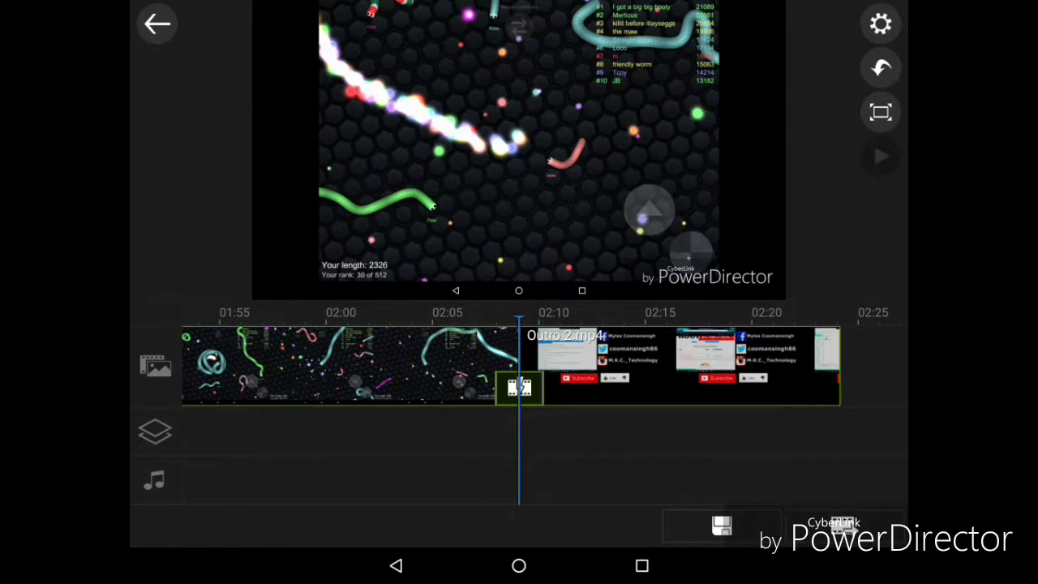
{"action": "left_click_drag", "start_coordinate": [243, 364], "coordinate": [730, 365]}
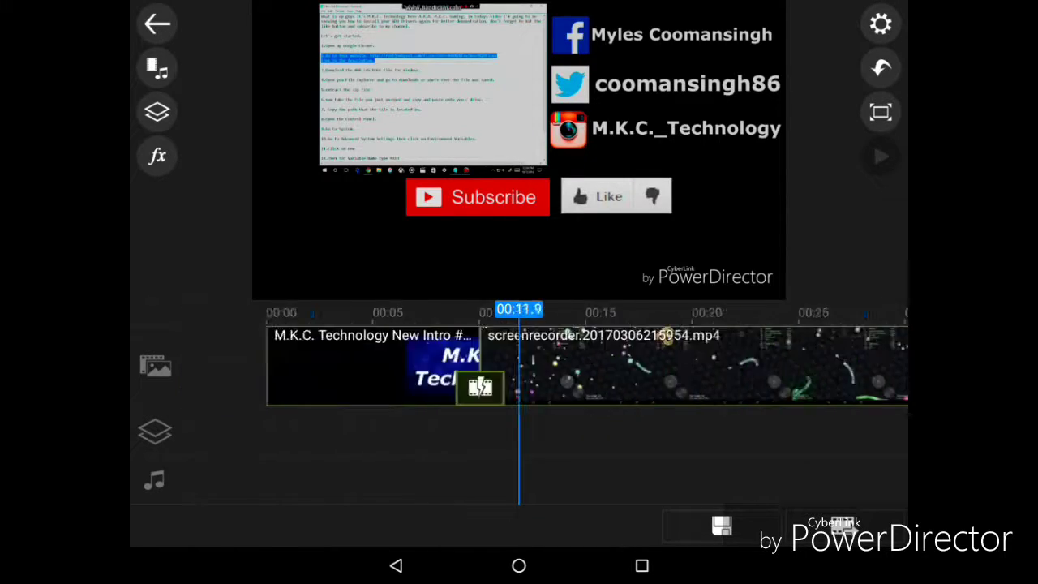
{"action": "left_click", "coordinate": [845, 525]}
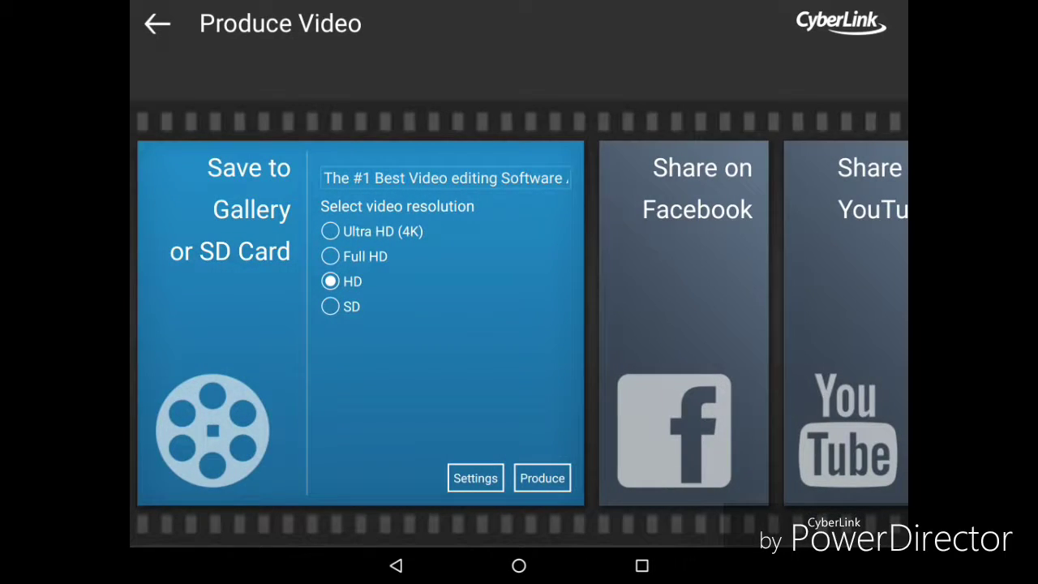
{"action": "left_click", "coordinate": [330, 231]}
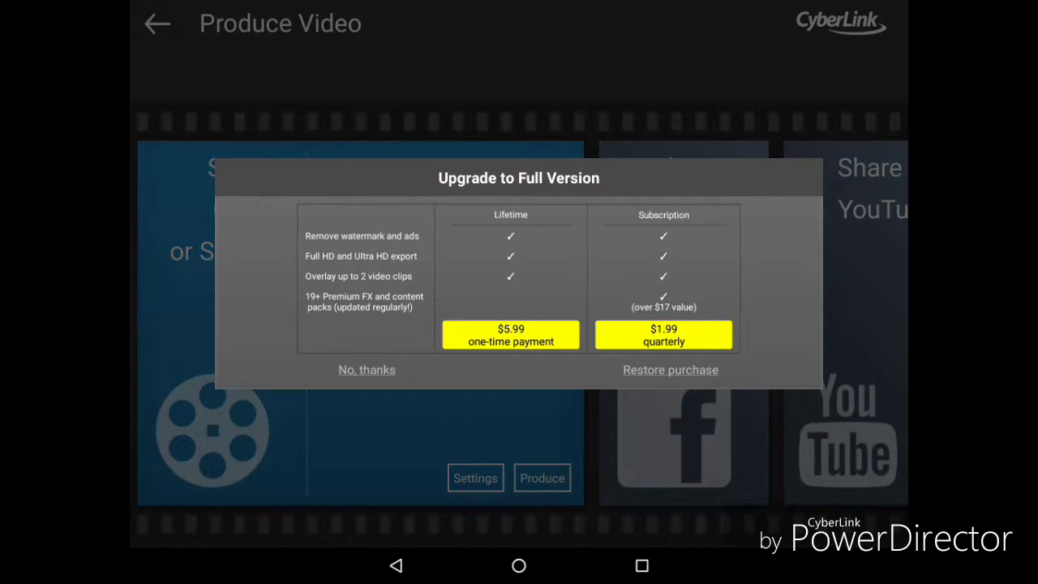
{"action": "left_click", "coordinate": [367, 369]}
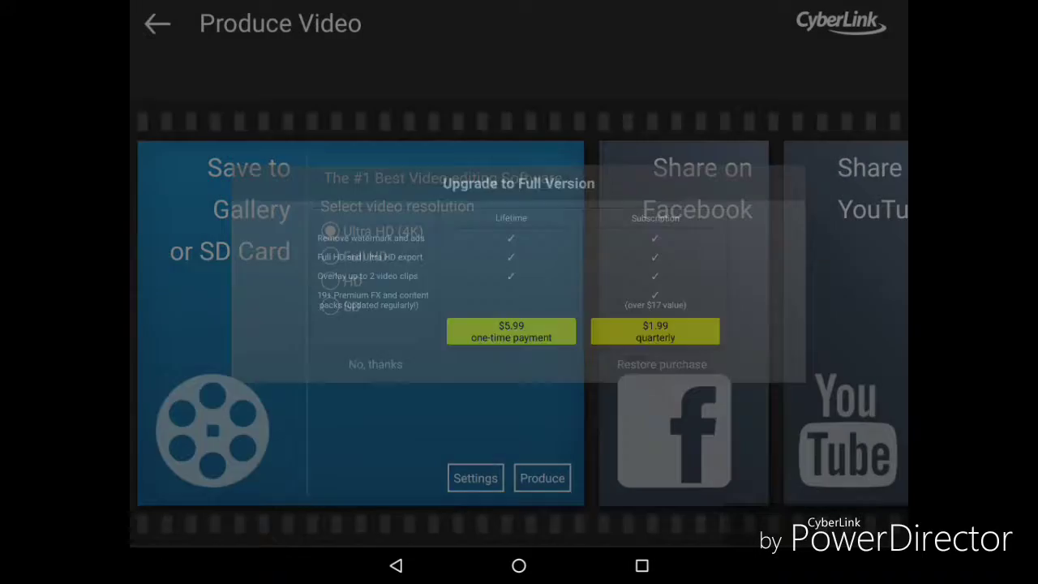
{"action": "left_click", "coordinate": [330, 255]}
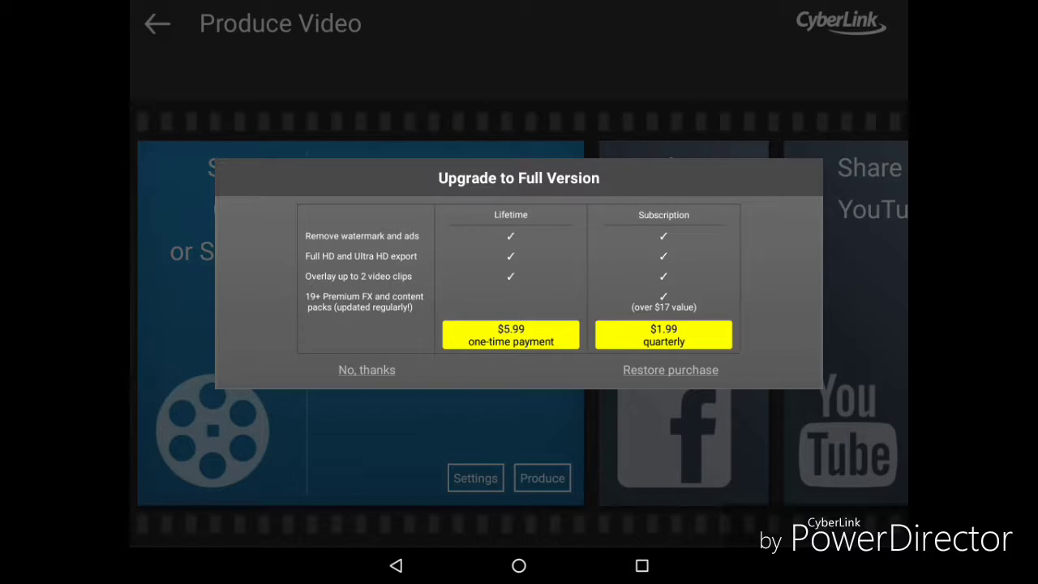
{"action": "left_click", "coordinate": [366, 370]}
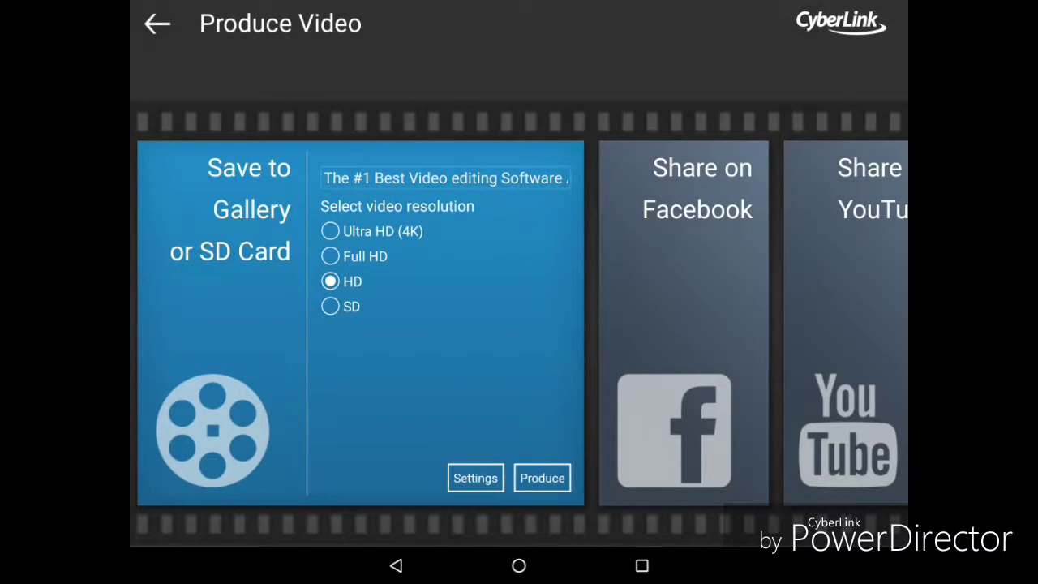
Step: Set the export to 60 FPS, Better Quality bitrate, saved to internal storage
{"action": "left_click", "coordinate": [475, 478]}
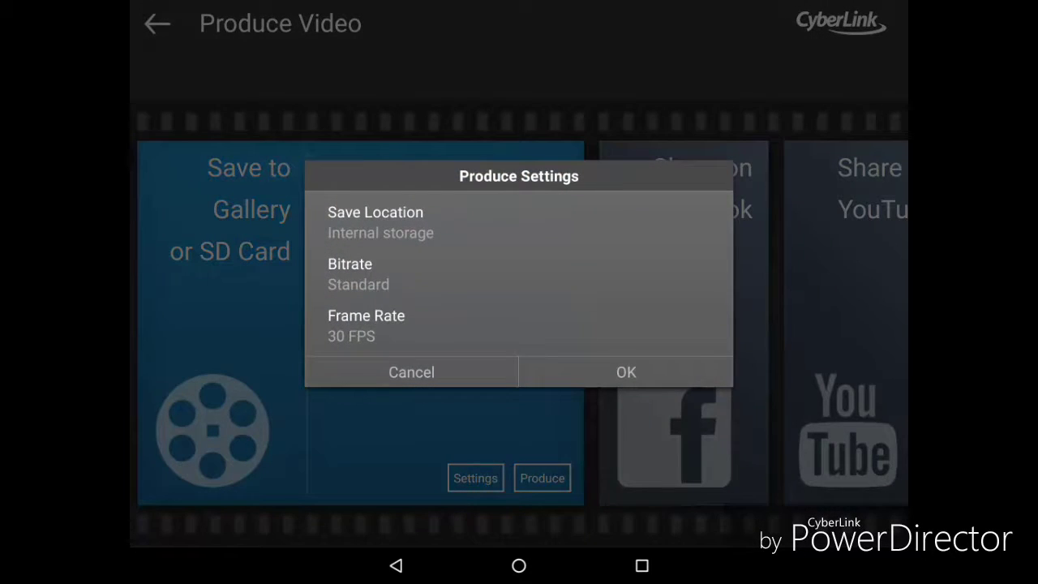
{"action": "left_click", "coordinate": [366, 324]}
{"action": "left_click", "coordinate": [371, 334]}
{"action": "left_click", "coordinate": [357, 274]}
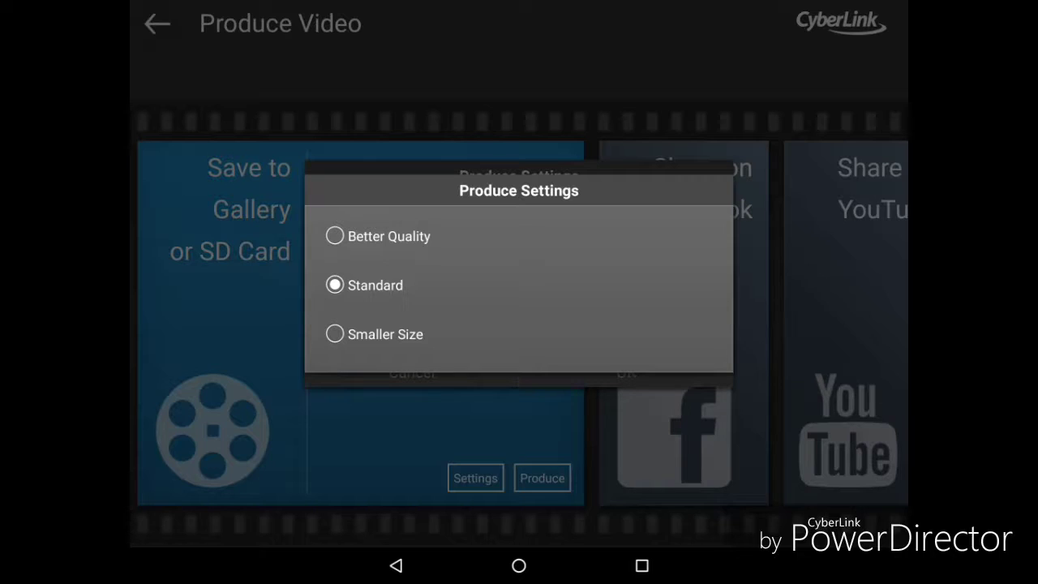
{"action": "left_click", "coordinate": [335, 235]}
{"action": "left_click", "coordinate": [375, 221]}
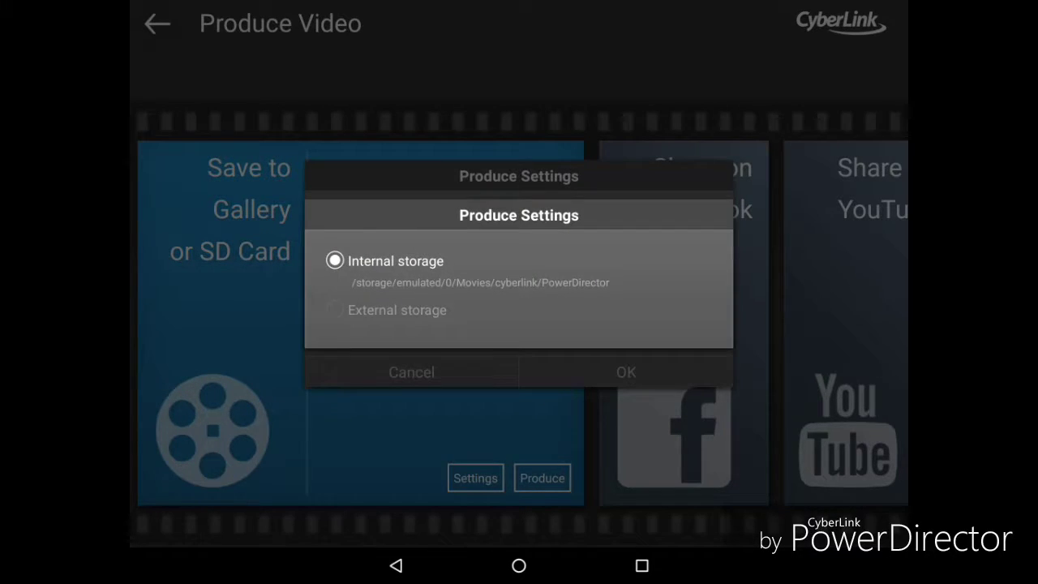
{"action": "left_click", "coordinate": [389, 261]}
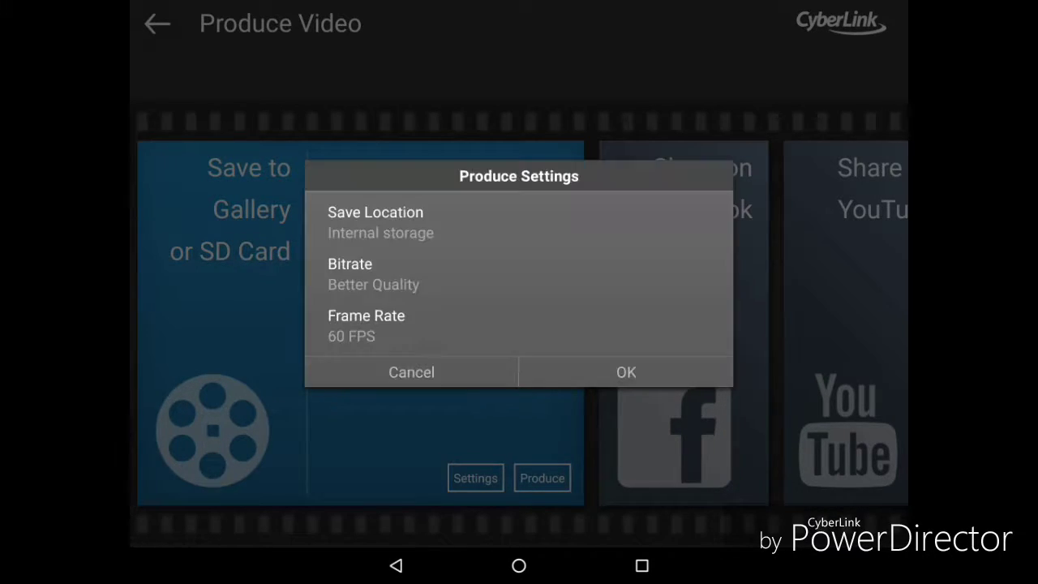
{"action": "left_click", "coordinate": [365, 325]}
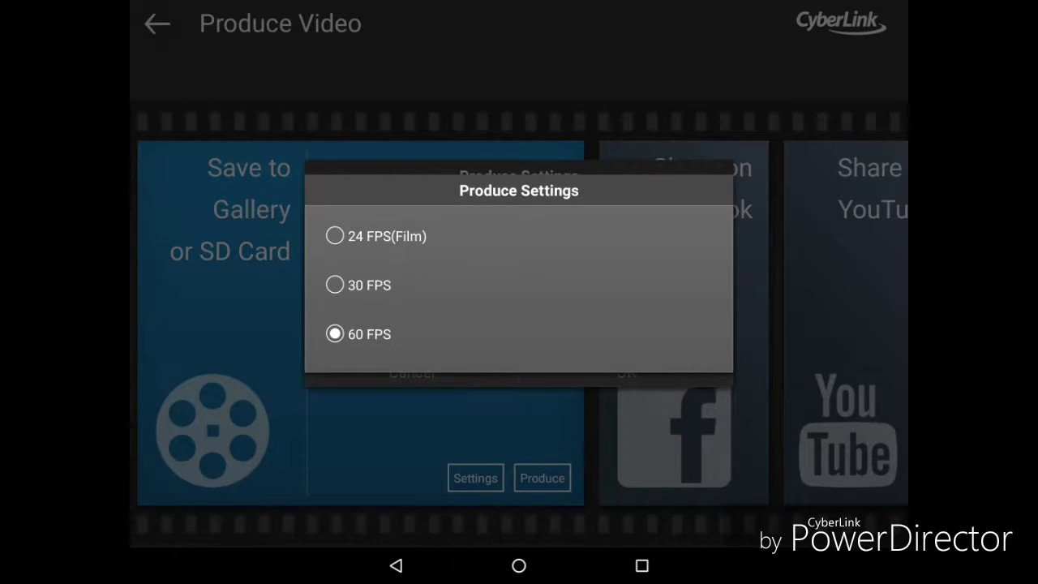
{"action": "left_click", "coordinate": [369, 334]}
{"action": "left_click", "coordinate": [626, 371]}
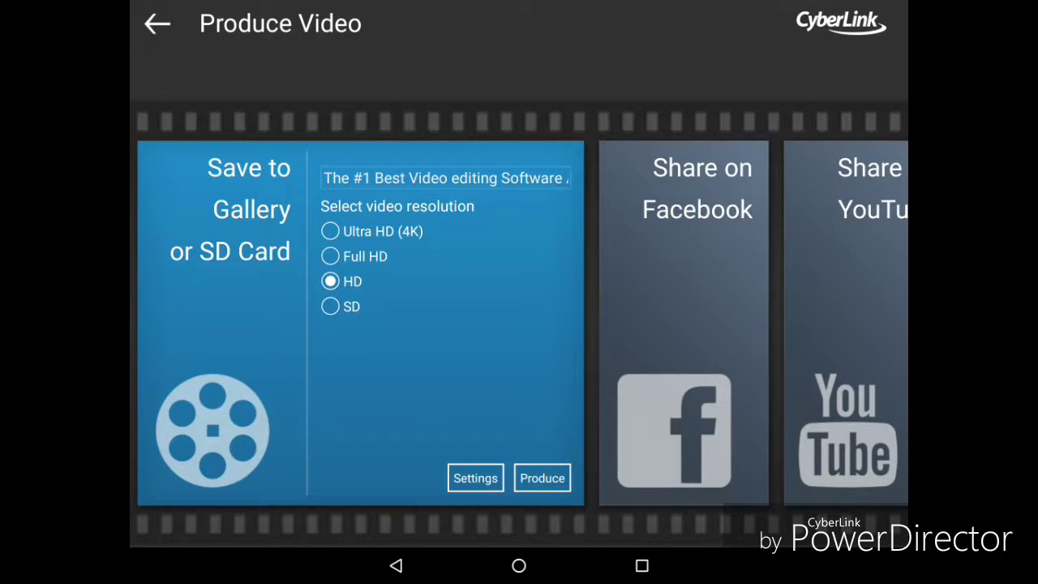
Step: Start producing the HD video and close the advertisement shown during export
{"action": "left_click", "coordinate": [144, 11]}
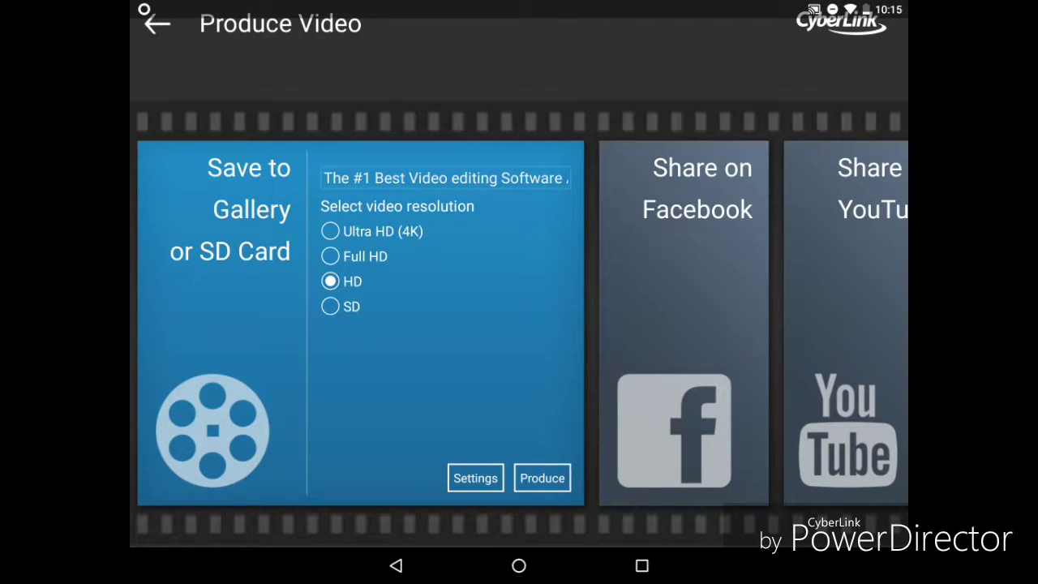
{"action": "left_click", "coordinate": [144, 10]}
{"action": "left_click", "coordinate": [543, 478]}
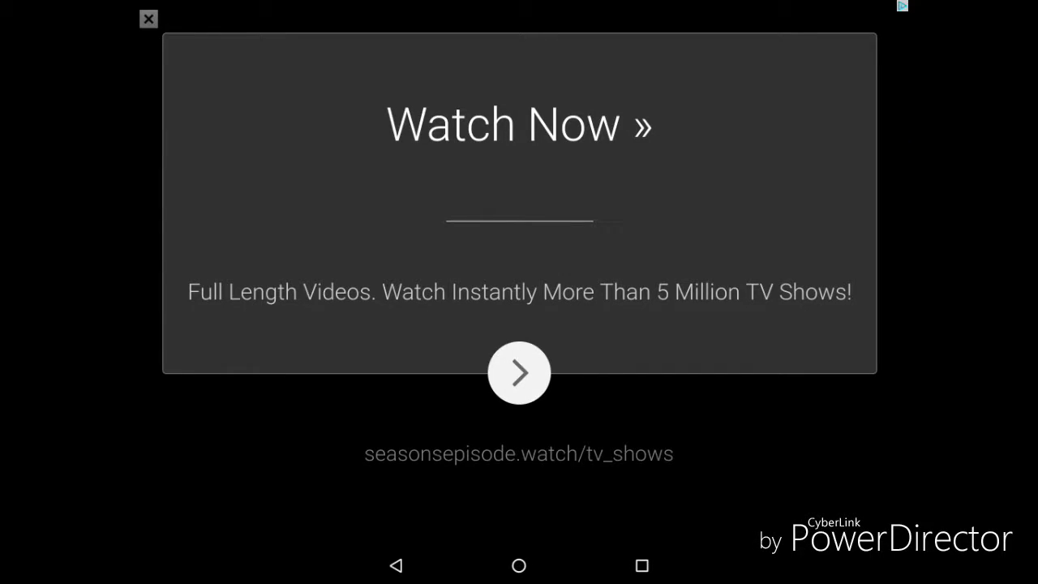
{"action": "left_click", "coordinate": [148, 18]}
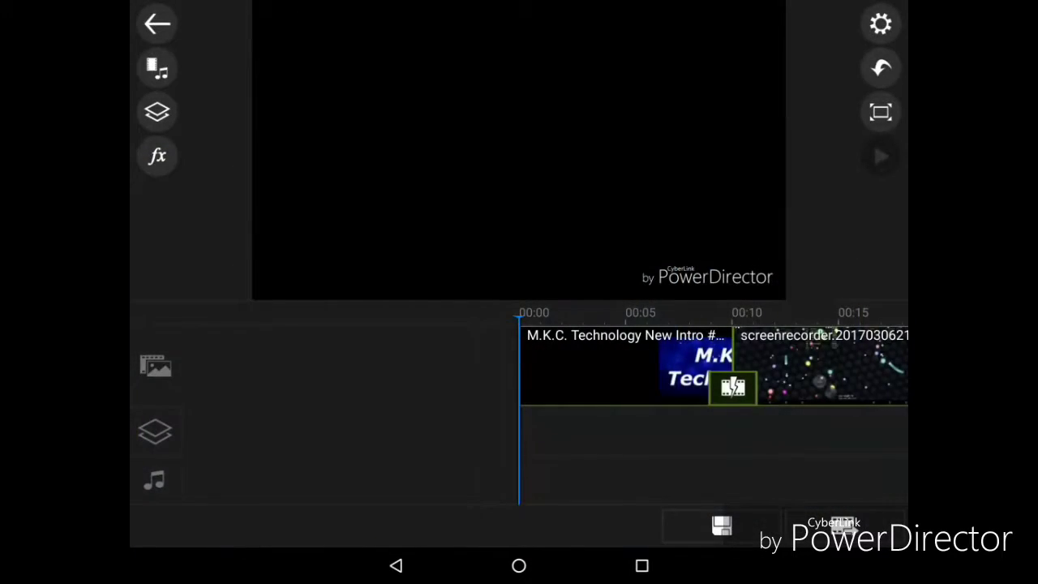
{"action": "key", "text": "Escape"}
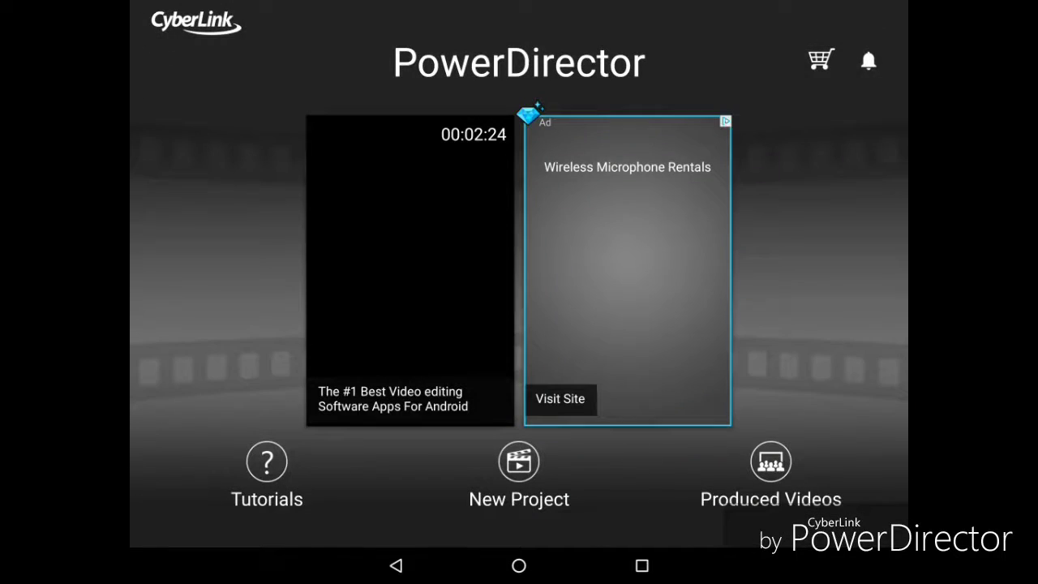
Step: Return to the home screen and open the Produced Videos list with the 2:24 video
{"action": "left_click", "coordinate": [770, 462]}
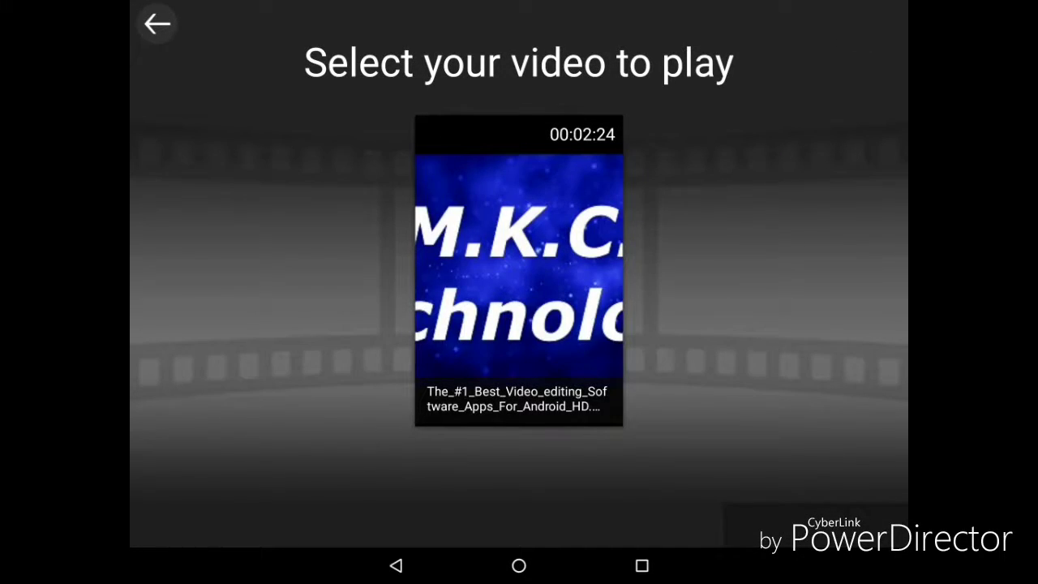
{"action": "key", "text": "Escape"}
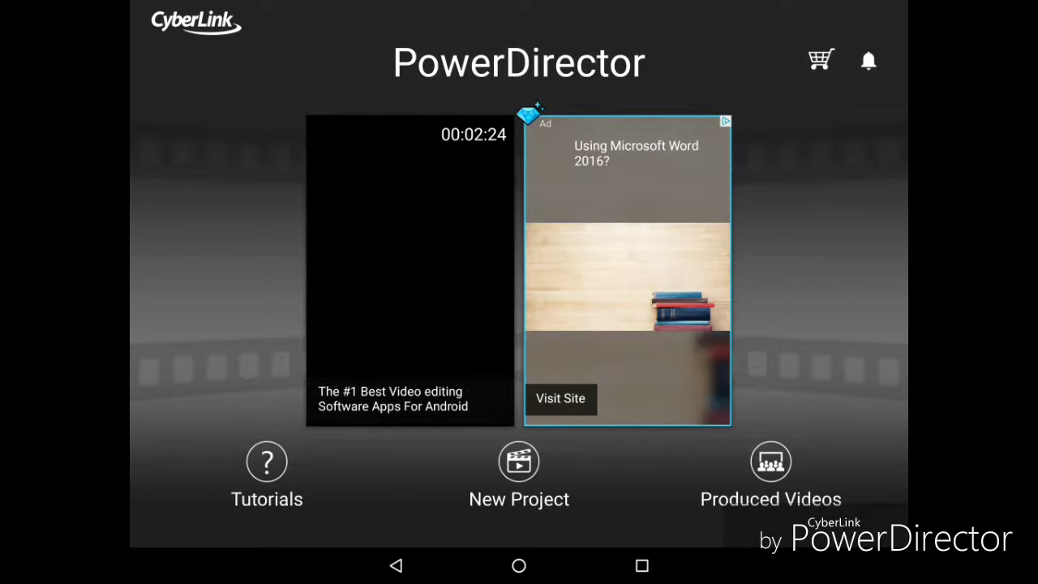
{"action": "left_click", "coordinate": [770, 462]}
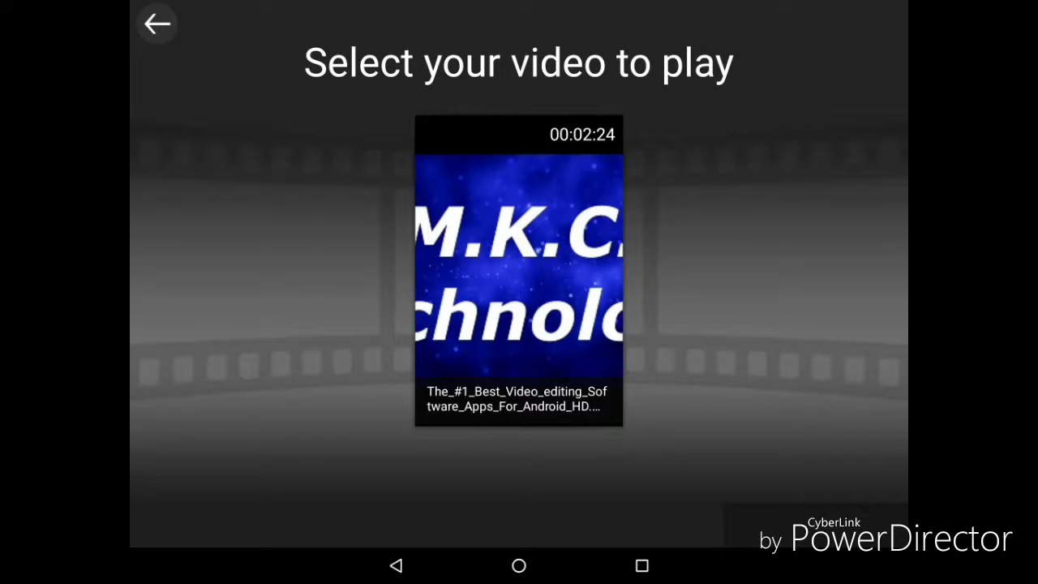
Step: Play the produced 2:24 video, setting MX Player as the always-used player
{"action": "left_click", "coordinate": [519, 272]}
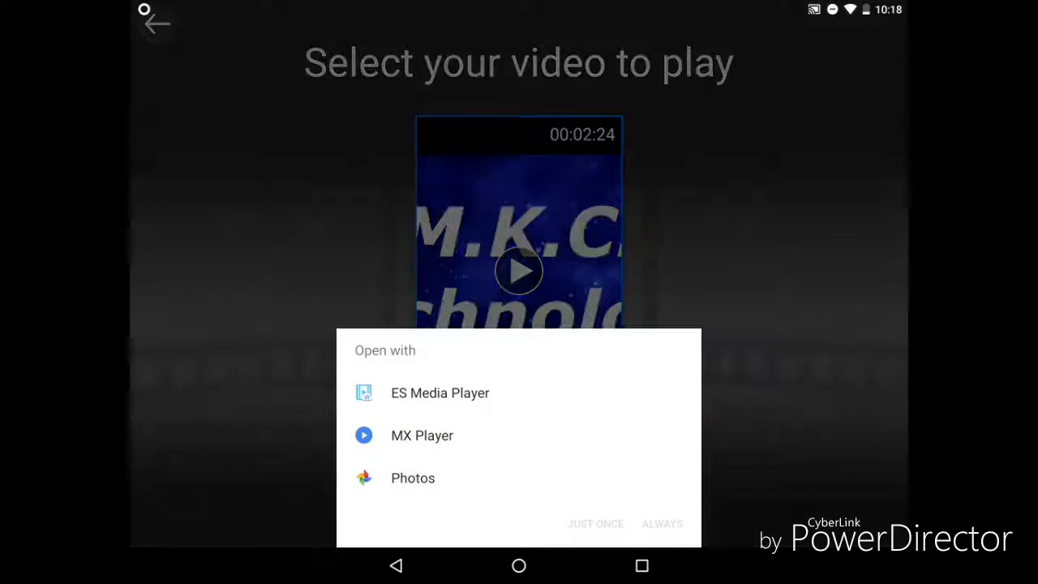
{"action": "left_click", "coordinate": [422, 435]}
{"action": "left_click", "coordinate": [663, 523]}
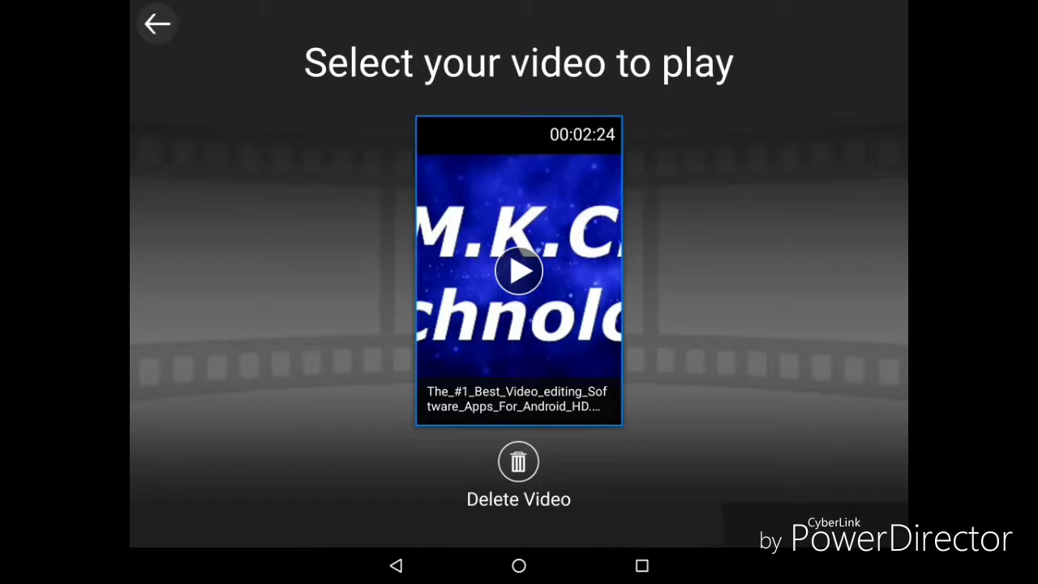
{"action": "left_click", "coordinate": [519, 271]}
{"action": "left_click", "coordinate": [422, 435]}
{"action": "left_click", "coordinate": [663, 523]}
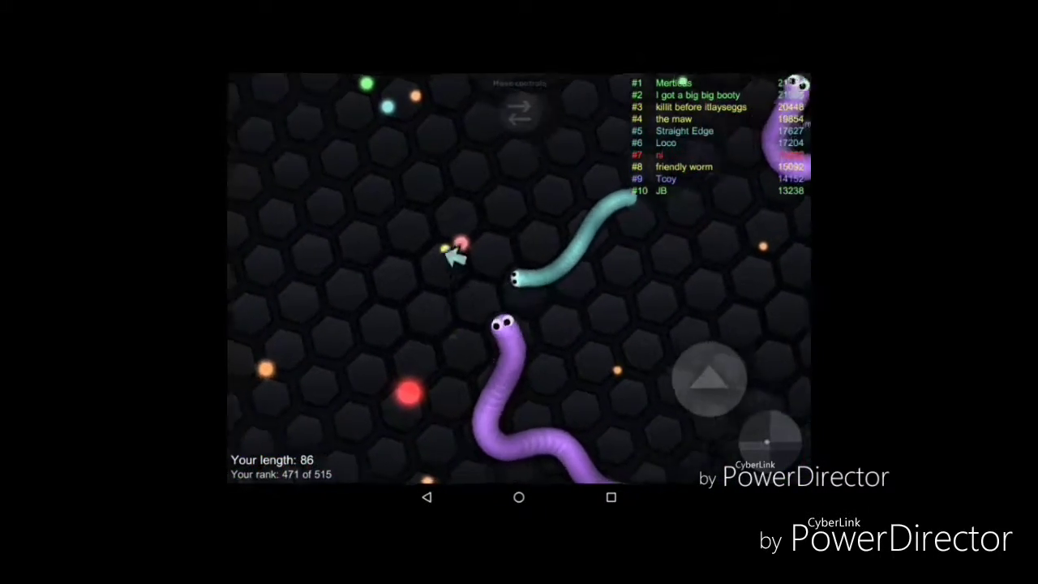
Step: Exit the video player and leave the Produced Videos list
{"action": "left_click", "coordinate": [396, 566]}
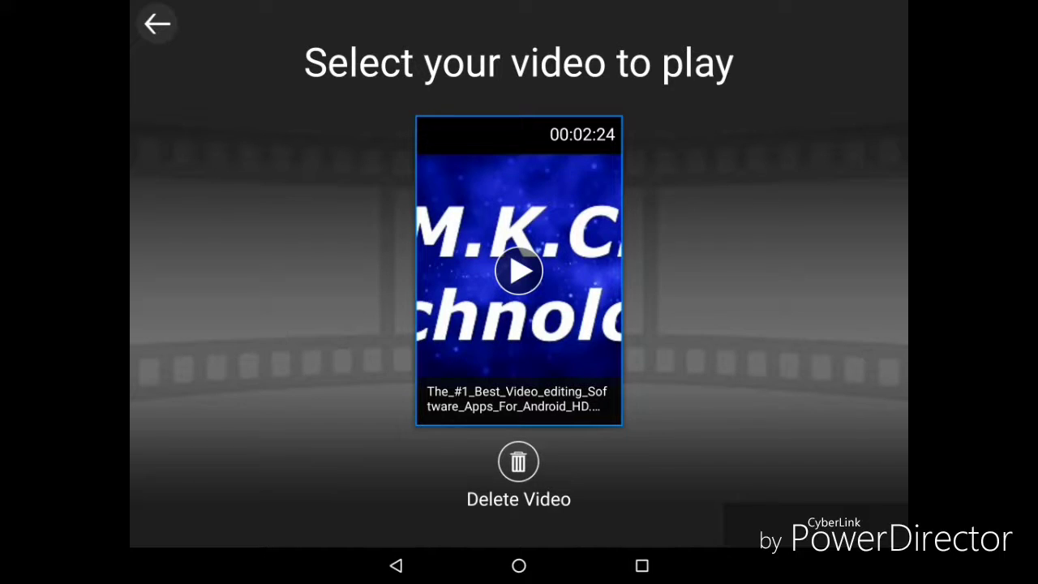
{"action": "left_click", "coordinate": [396, 565]}
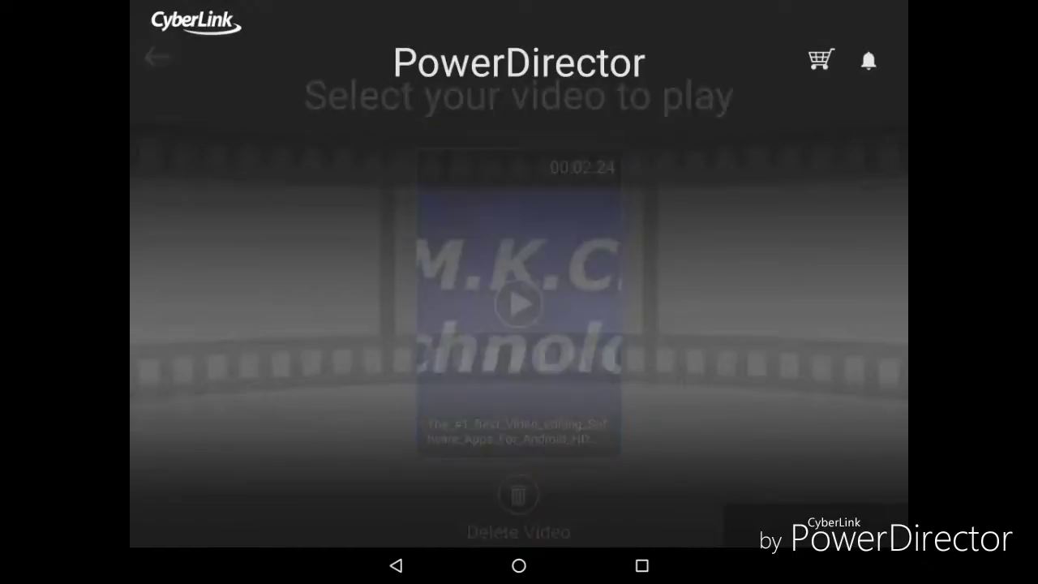
Step: Return to the Android home screen, leaving PowerDirector
{"action": "left_click", "coordinate": [519, 565]}
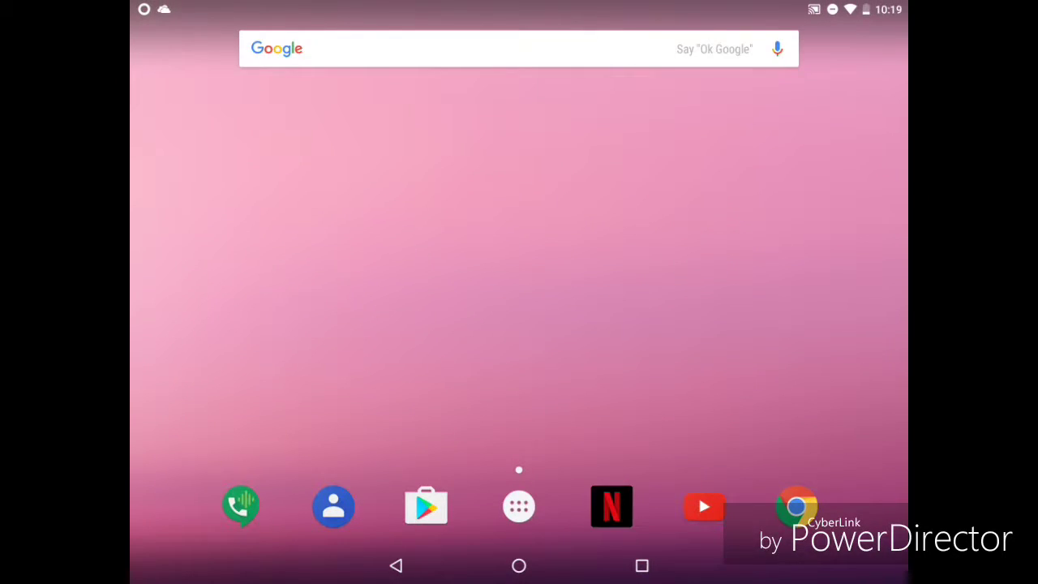